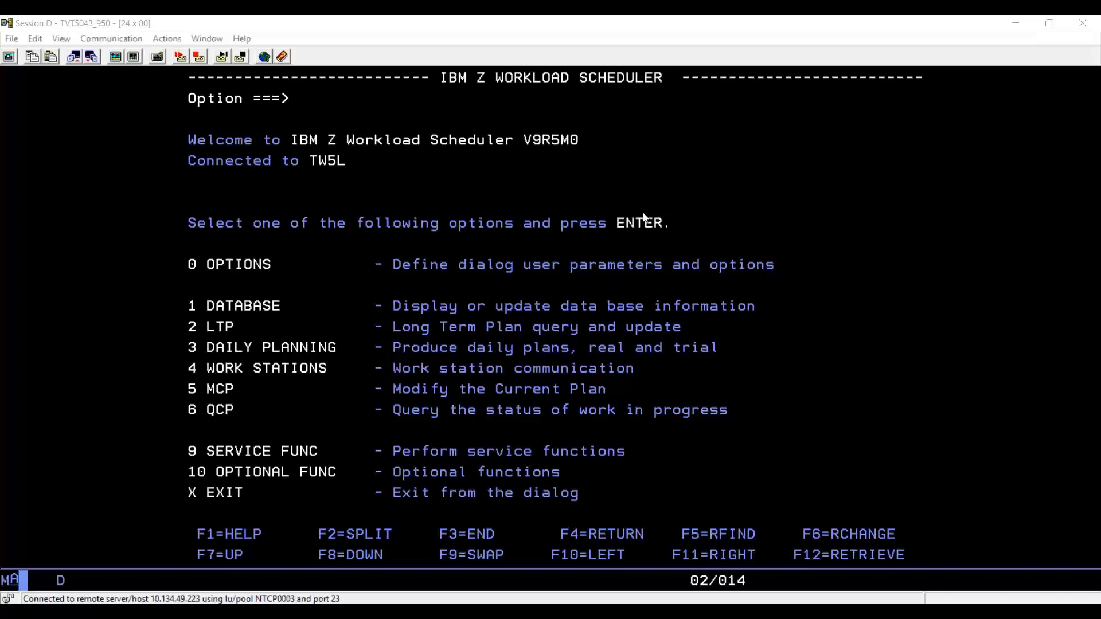
Step: Go to Database option 10, Run Cycle, and list the groups matching GROUP*
{"action": "left_click", "coordinate": [319, 100]}
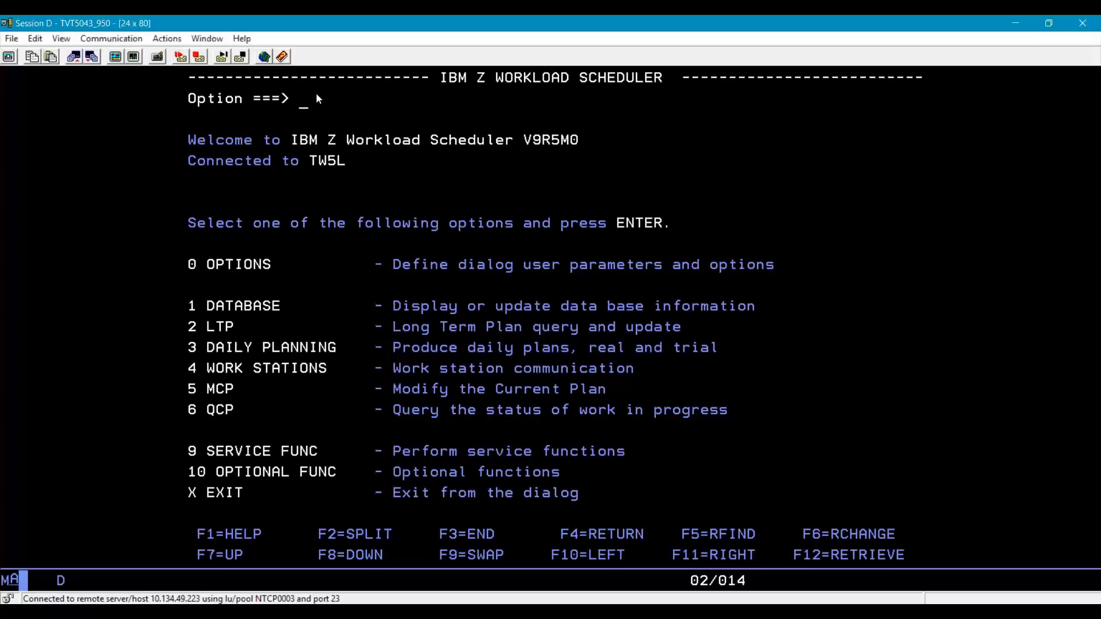
{"action": "type", "text": "1"}
{"action": "key", "text": "Return"}
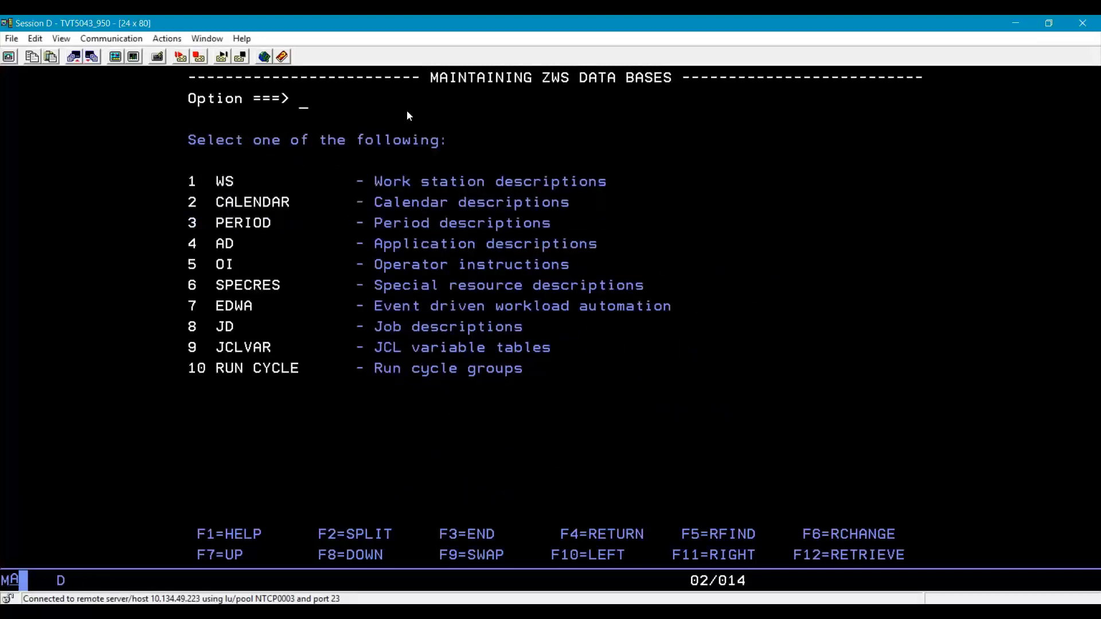
{"action": "type", "text": "10"}
{"action": "key", "text": "Return"}
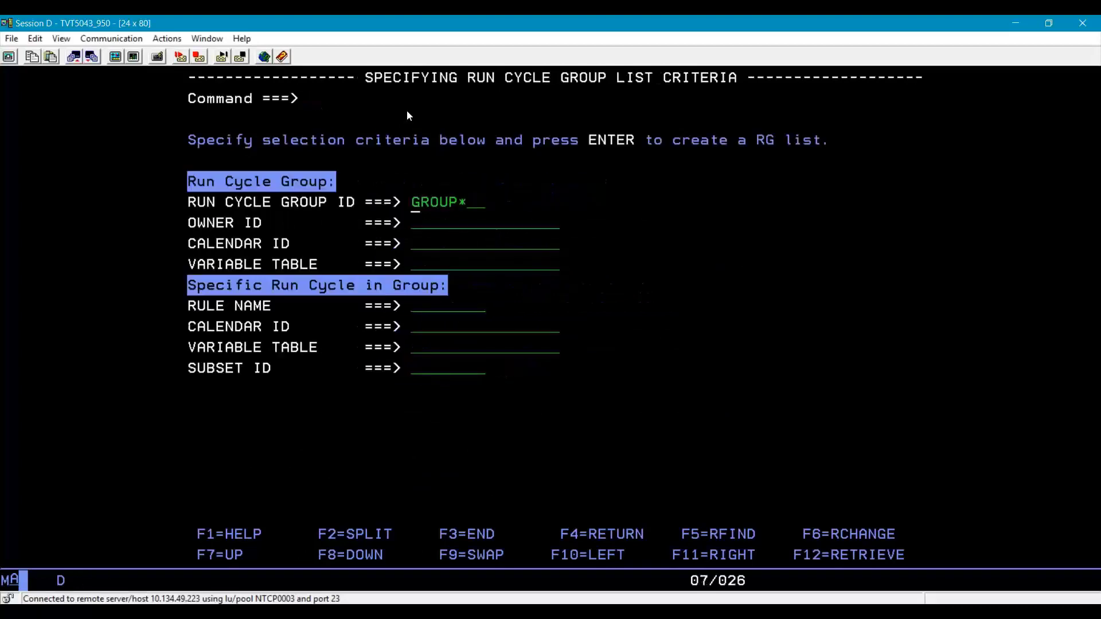
{"action": "key", "text": "Return"}
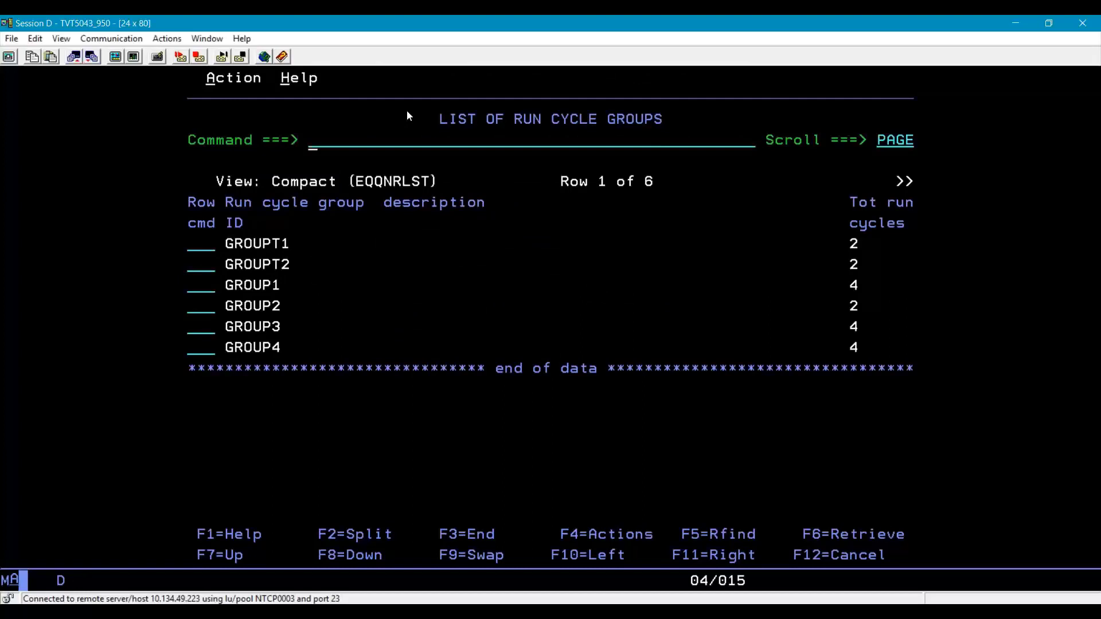
Step: Open GROUP1's run cycle group details, with calendar DEFAULT1 and four run cycles
{"action": "key", "text": "Tab"}
{"action": "key", "text": "Tab"}
{"action": "key", "text": "Tab"}
{"action": "key", "text": "Tab"}
{"action": "type", "text": "s"}
{"action": "key", "text": "Return"}
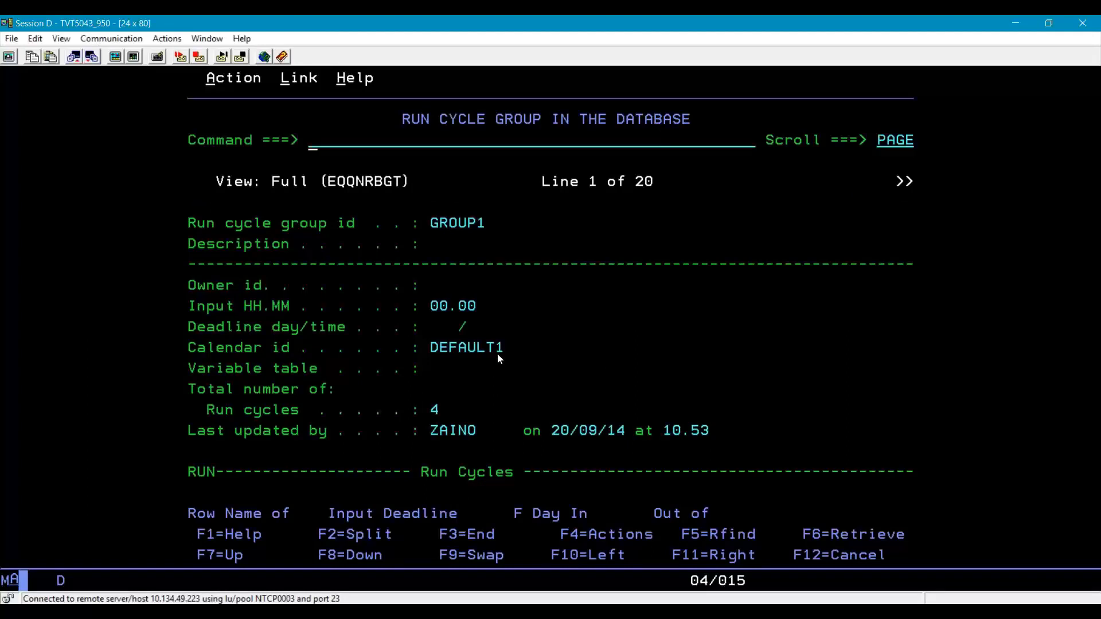
{"action": "key", "text": "F8"}
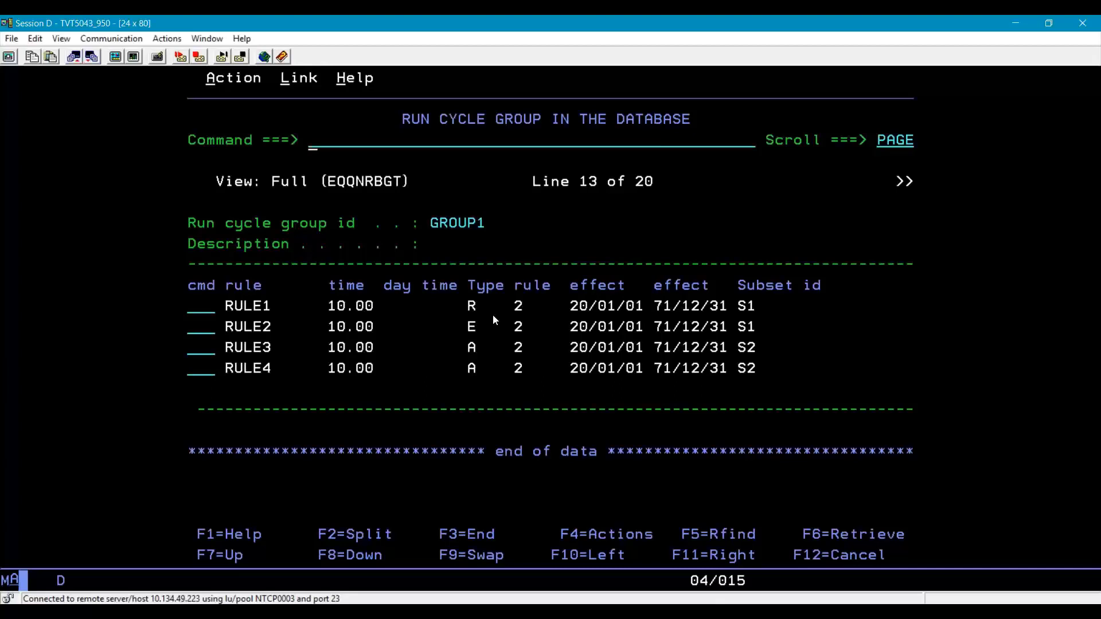
{"action": "left_click", "coordinate": [196, 309]}
{"action": "type", "text": "s"}
{"action": "key", "text": "Return"}
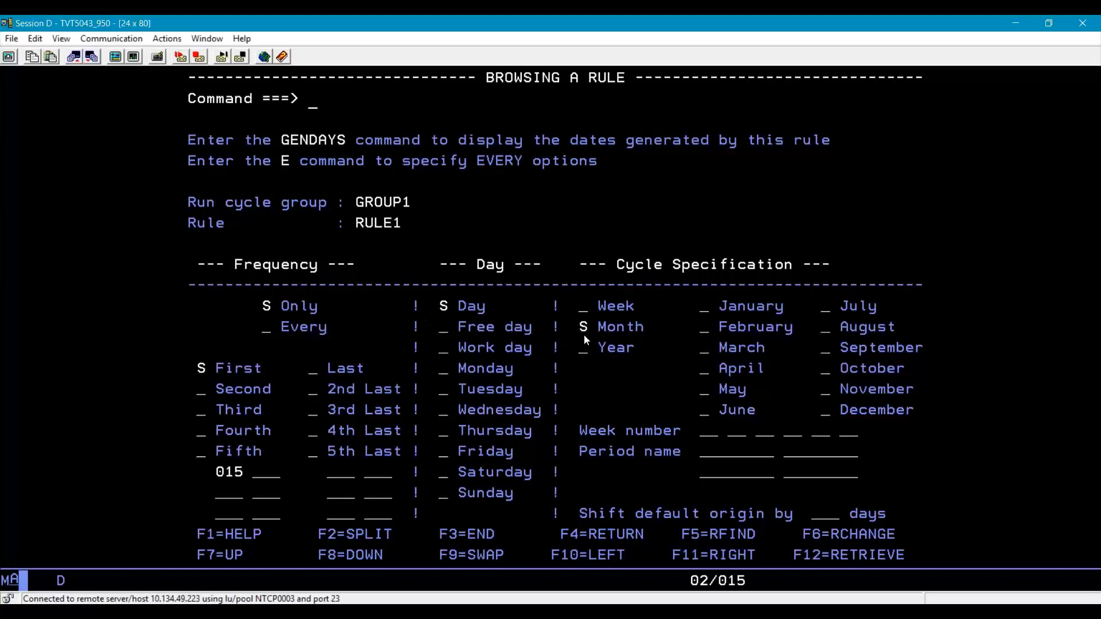
{"action": "type", "text": "gedays"}
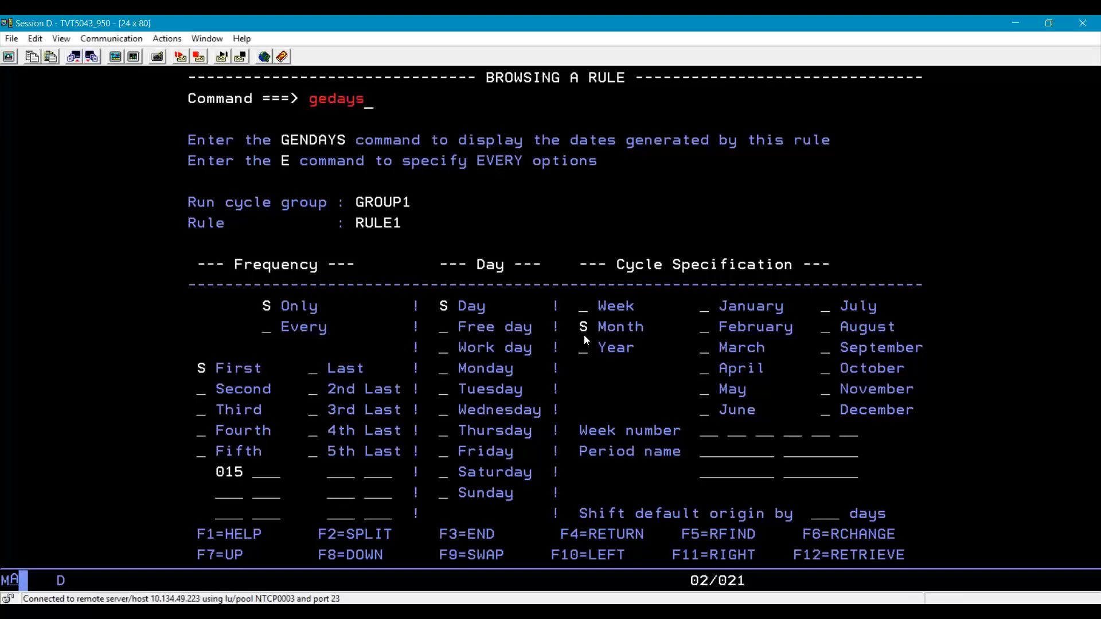
{"action": "key", "text": "Return"}
{"action": "key", "text": "End"}
{"action": "type", "text": "Ndays"}
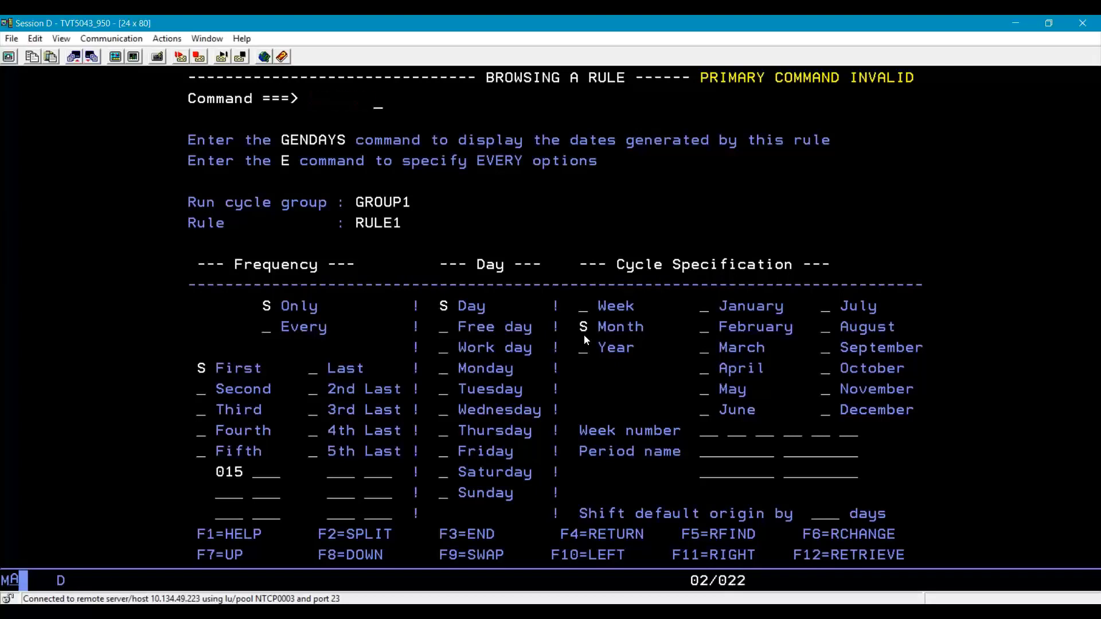
{"action": "key", "text": "Return"}
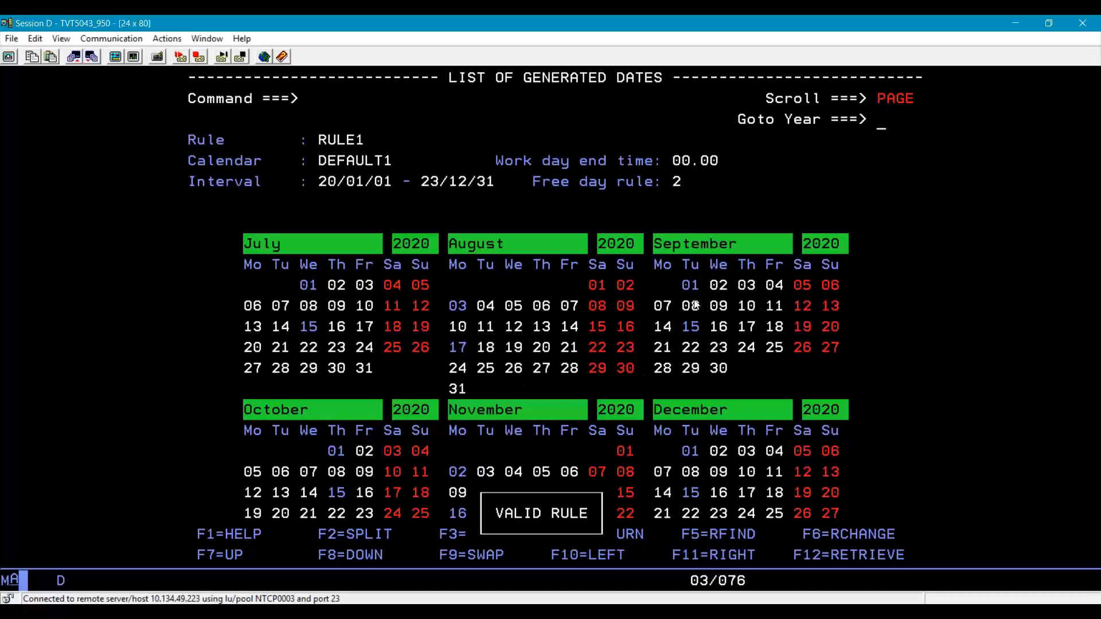
{"action": "key", "text": "F7"}
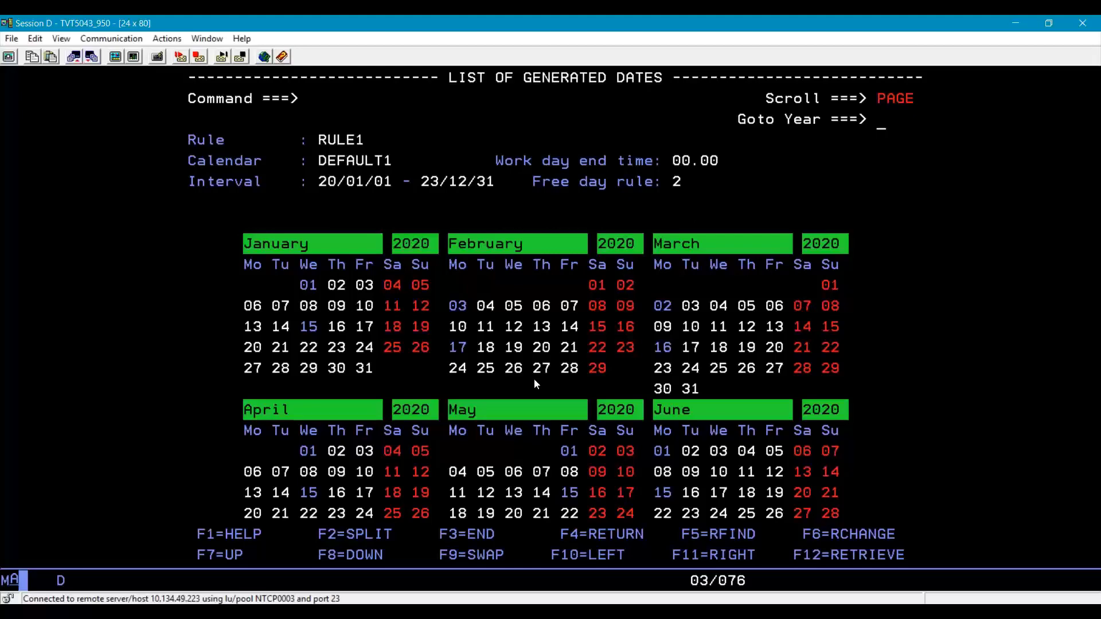
{"action": "key", "text": "F3"}
{"action": "key", "text": "F3"}
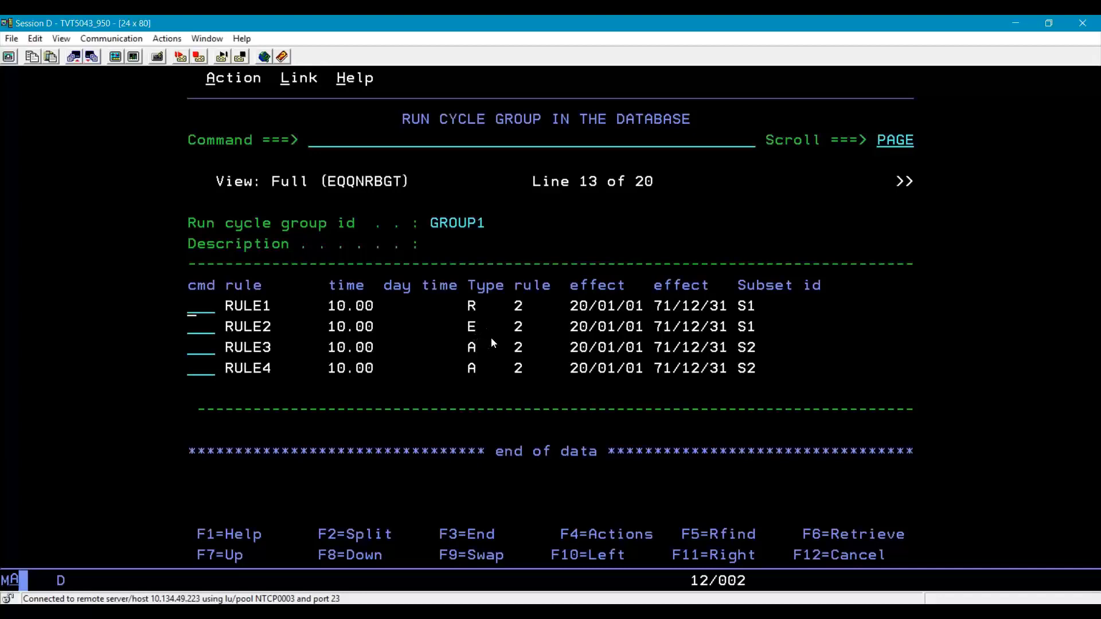
{"action": "left_click", "coordinate": [211, 335]}
{"action": "type", "text": "b"}
{"action": "key", "text": "Return"}
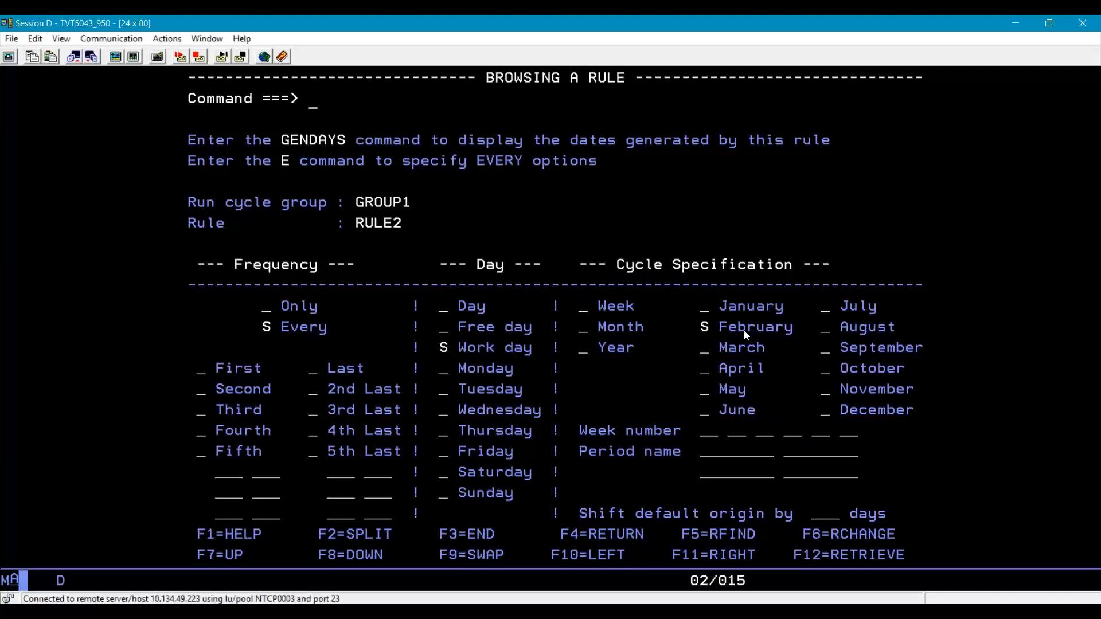
{"action": "type", "text": "genday"}
{"action": "key", "text": "Return"}
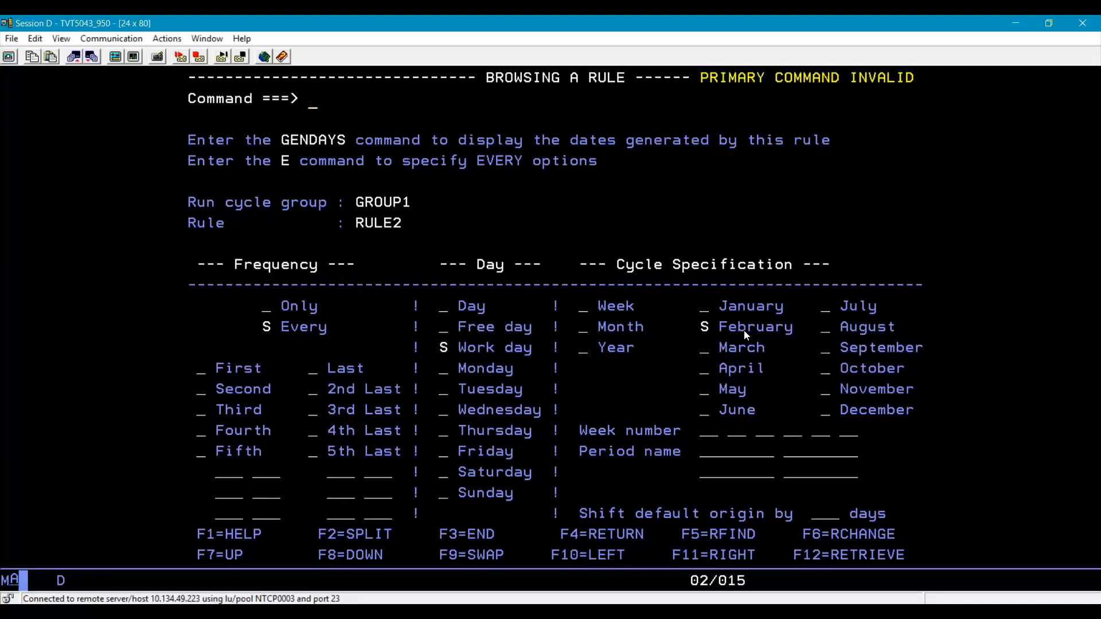
{"action": "key", "text": "Right"}
{"action": "key", "text": "Right"}
{"action": "key", "text": "Right"}
{"action": "key", "text": "Right"}
{"action": "key", "text": "Right"}
{"action": "key", "text": "Right"}
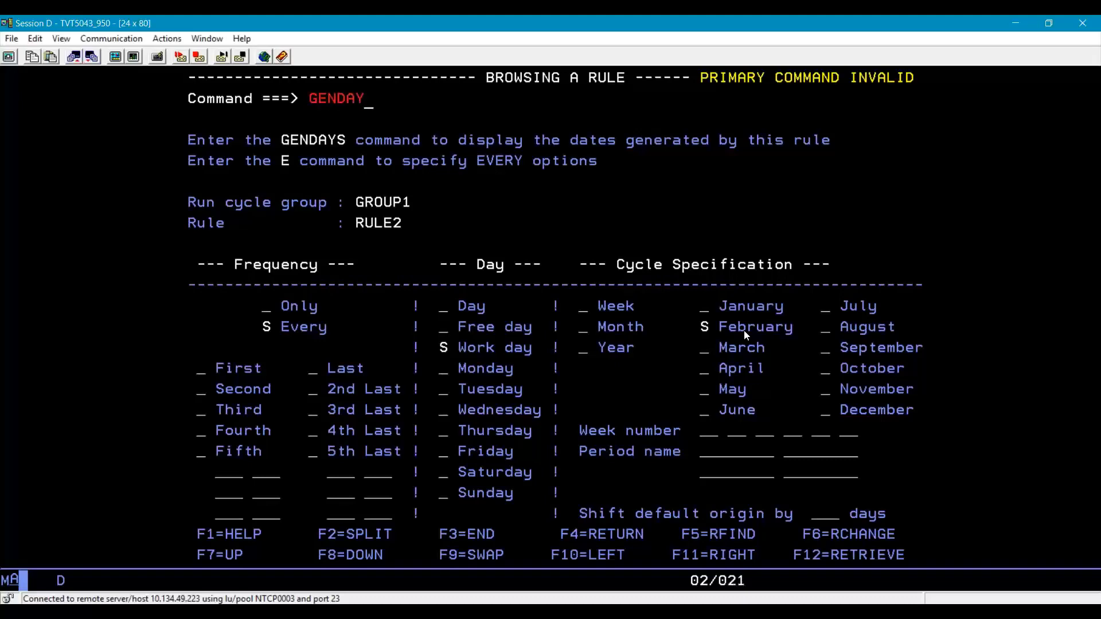
{"action": "type", "text": "s"}
{"action": "key", "text": "Return"}
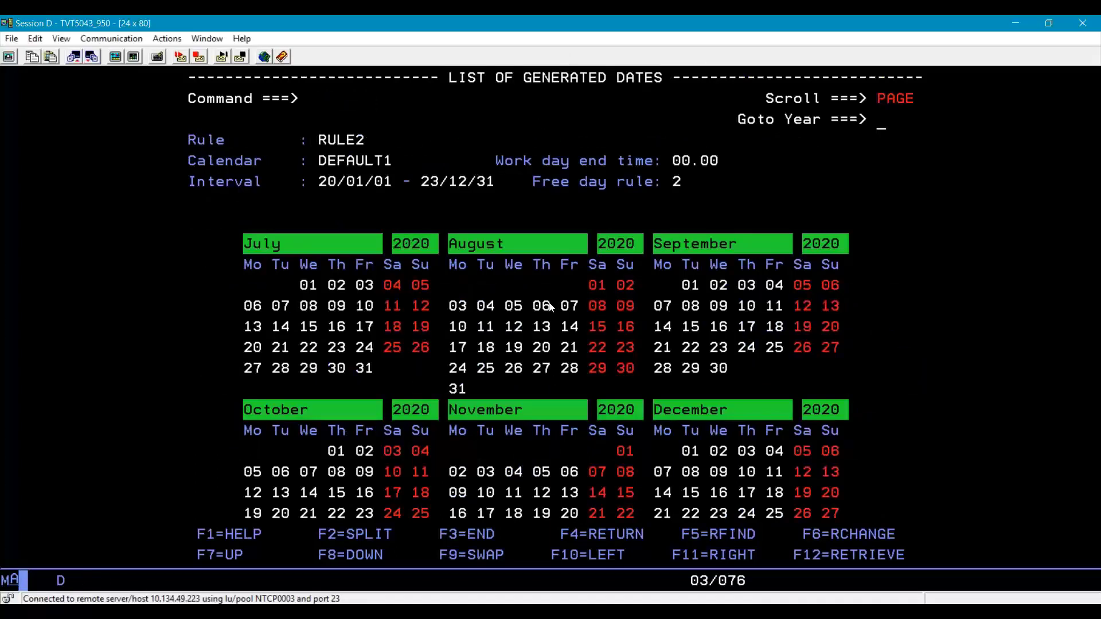
{"action": "key", "text": "F7"}
{"action": "key", "text": "F7"}
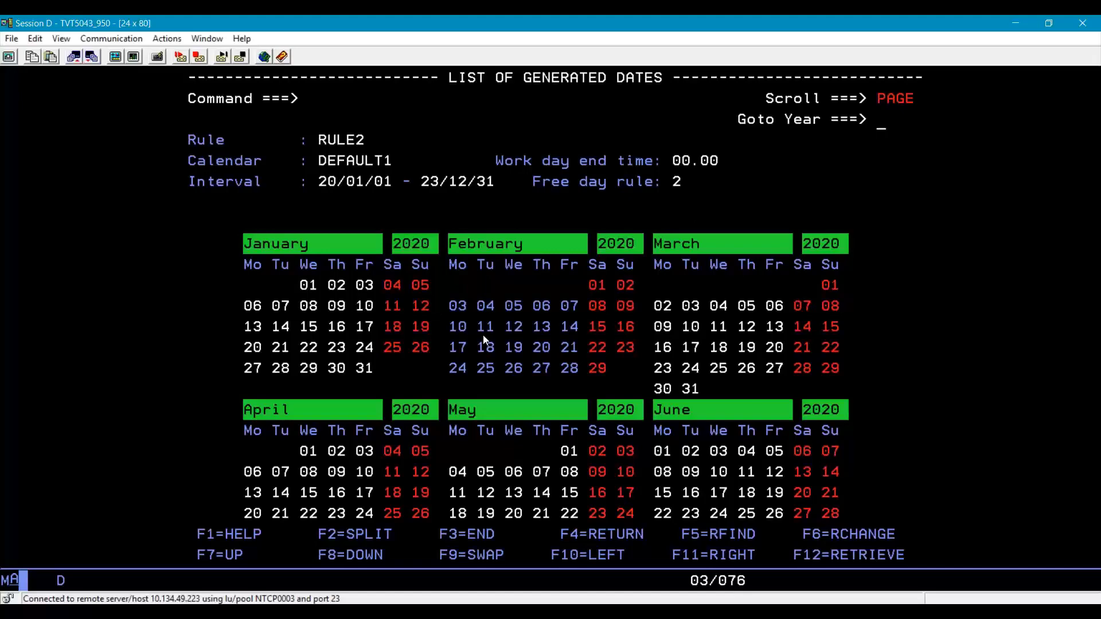
{"action": "key", "text": "F3"}
{"action": "key", "text": "F3"}
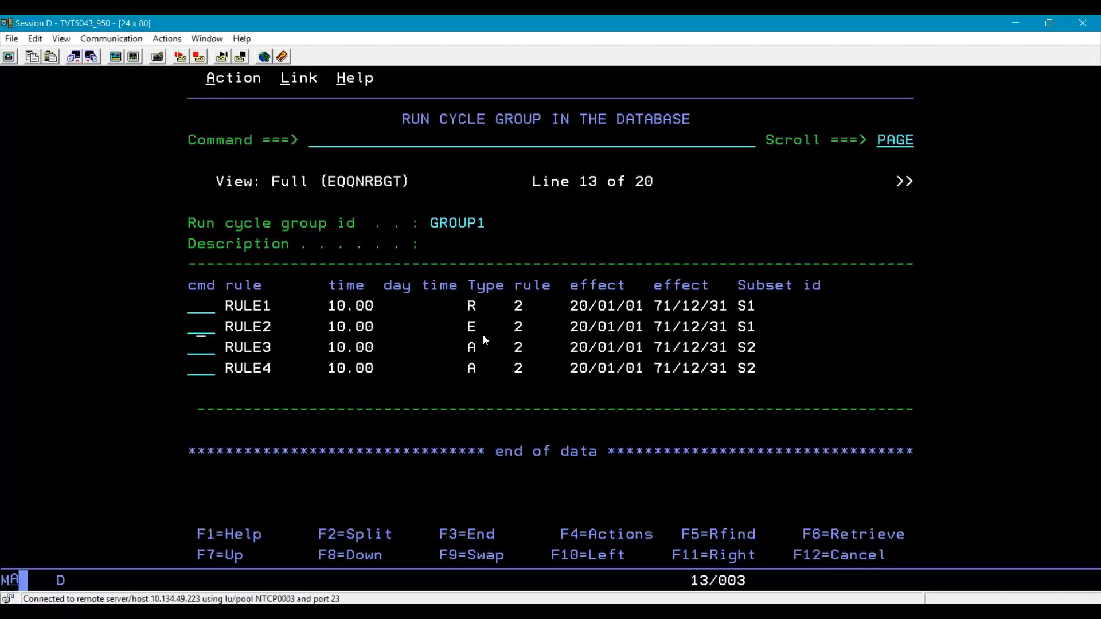
Step: Go back to the group list, open GROUPT1 and page down to its rules
{"action": "key", "text": "F3"}
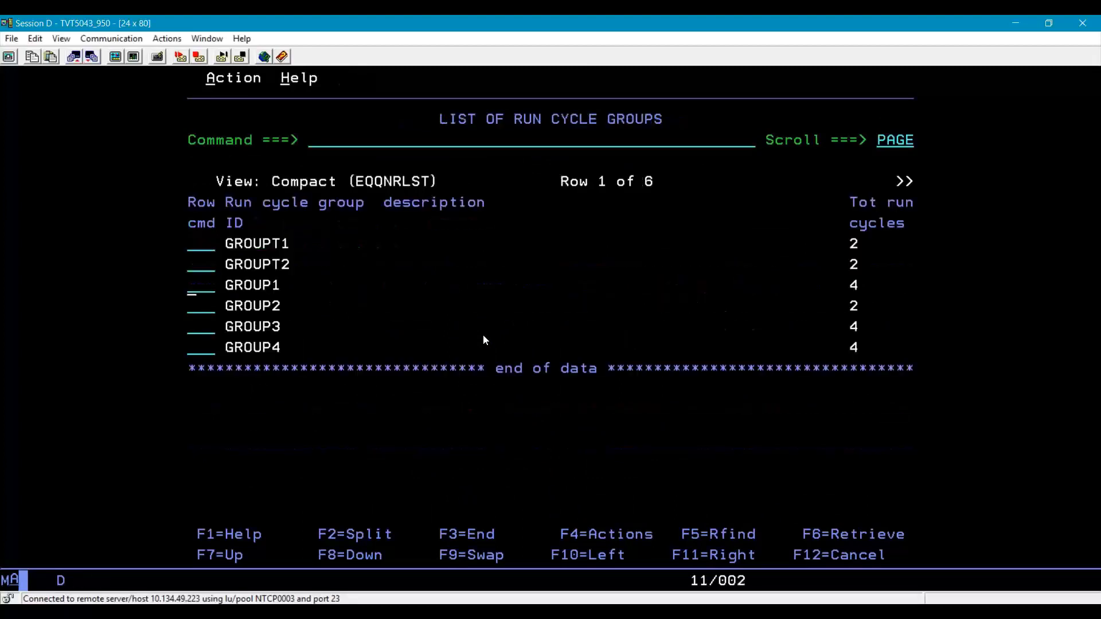
{"action": "key", "text": "Up"}
{"action": "key", "text": "Up"}
{"action": "type", "text": "s"}
{"action": "key", "text": "Return"}
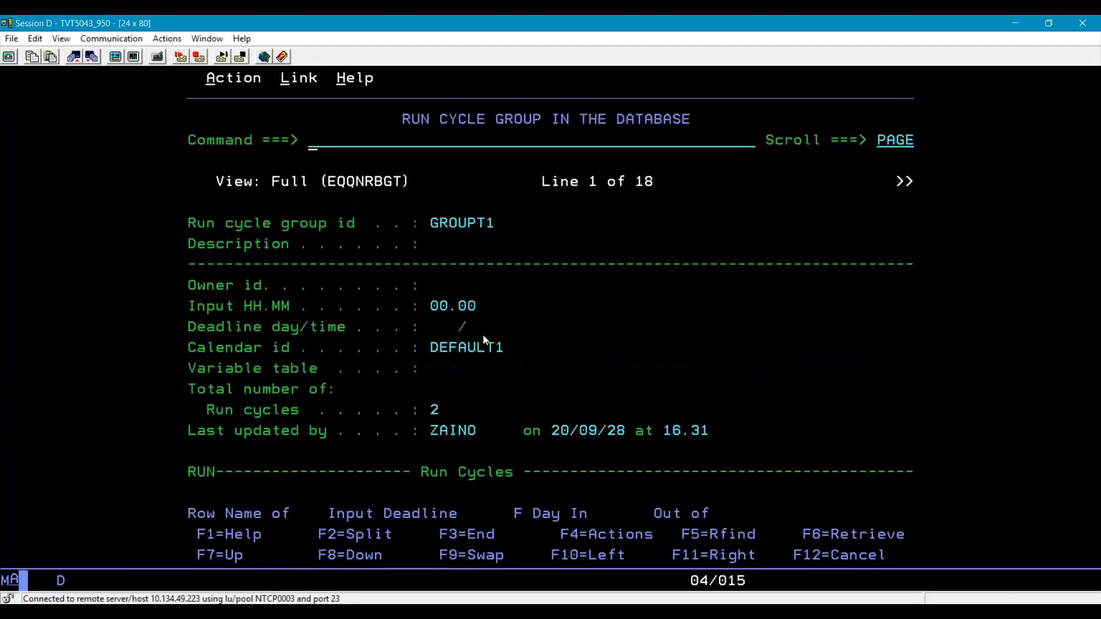
{"action": "key", "text": "F8"}
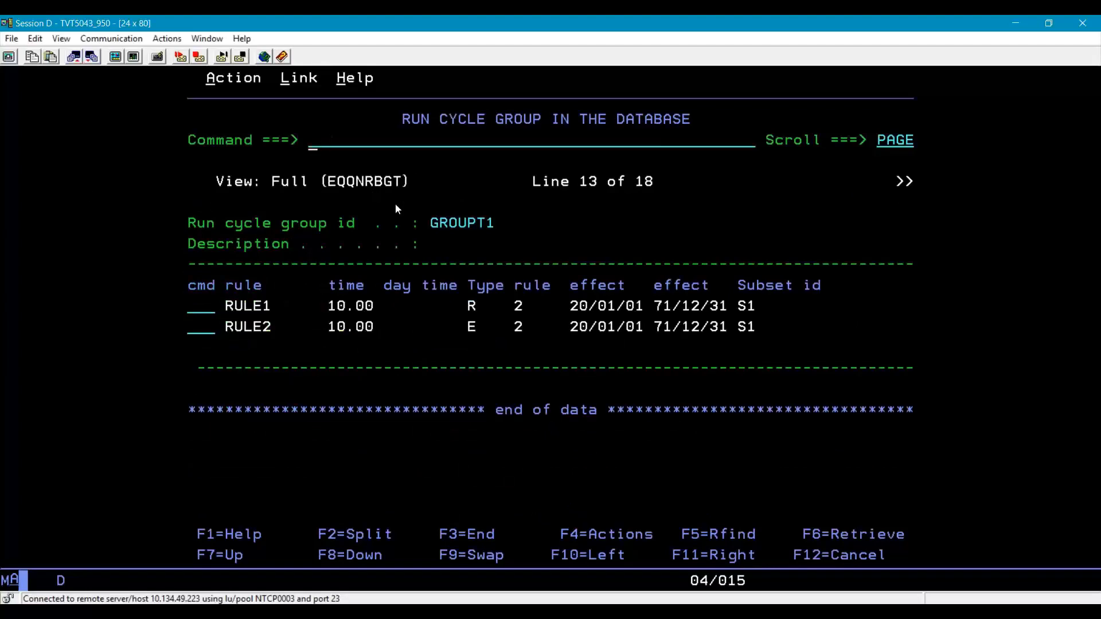
Step: Run GENDAYS for GROUPT1, review its 2020 dates, and return to the six-group list
{"action": "type", "text": "gendays"}
{"action": "key", "text": "Return"}
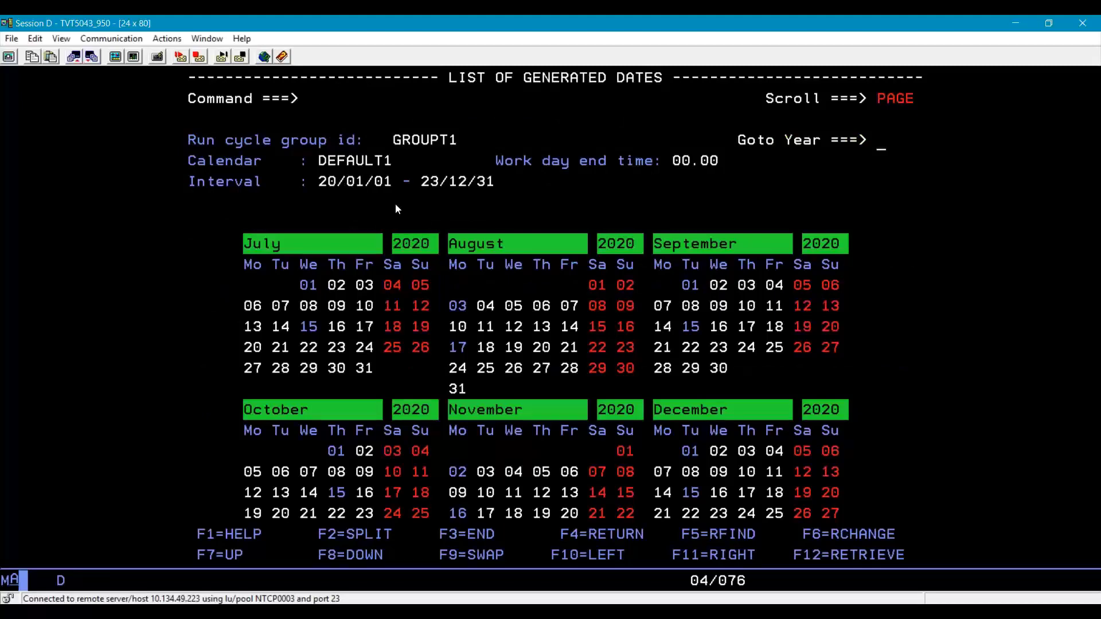
{"action": "key", "text": "F7"}
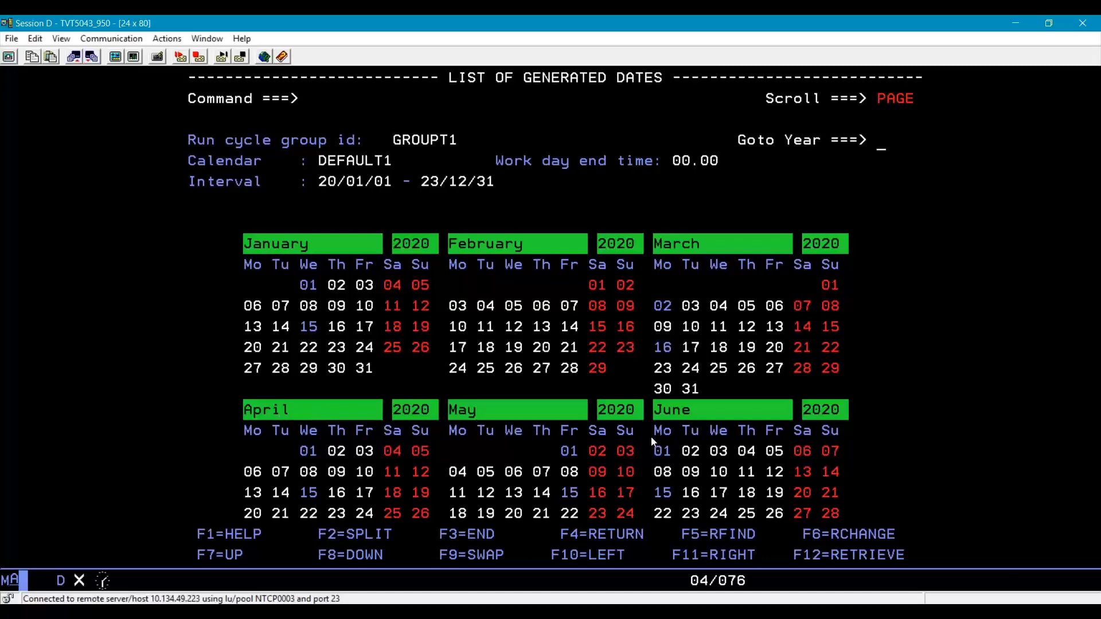
{"action": "key", "text": "F3"}
{"action": "key", "text": "F3"}
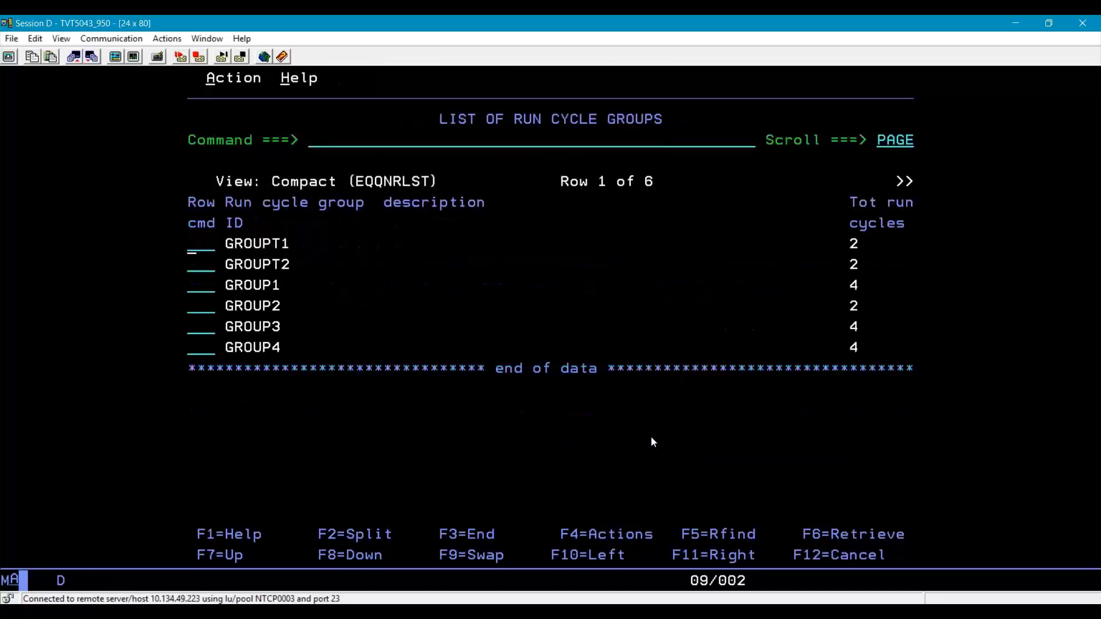
Step: Open GROUP1, page down to its rules and select RULE3, the last work day of each month
{"action": "key", "text": "Tab"}
{"action": "key", "text": "Tab"}
{"action": "type", "text": "sw"}
{"action": "key", "text": "Return"}
{"action": "key", "text": "F8"}
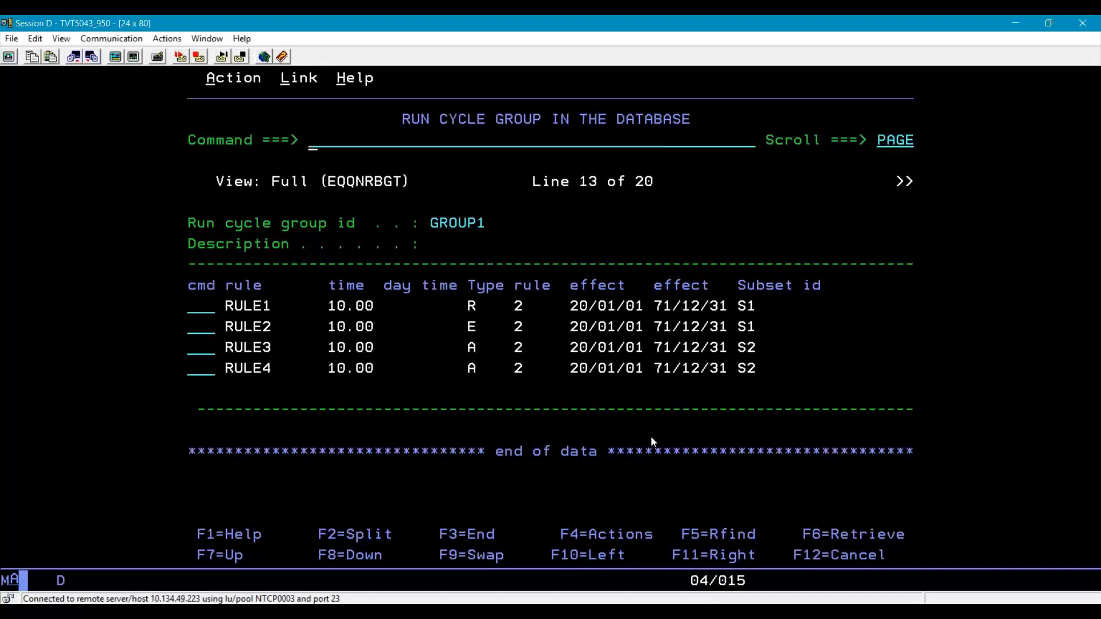
{"action": "key", "text": "Tab"}
{"action": "key", "text": "Tab"}
{"action": "key", "text": "Tab"}
{"action": "key", "text": "Tab"}
{"action": "type", "text": "s"}
{"action": "key", "text": "Return"}
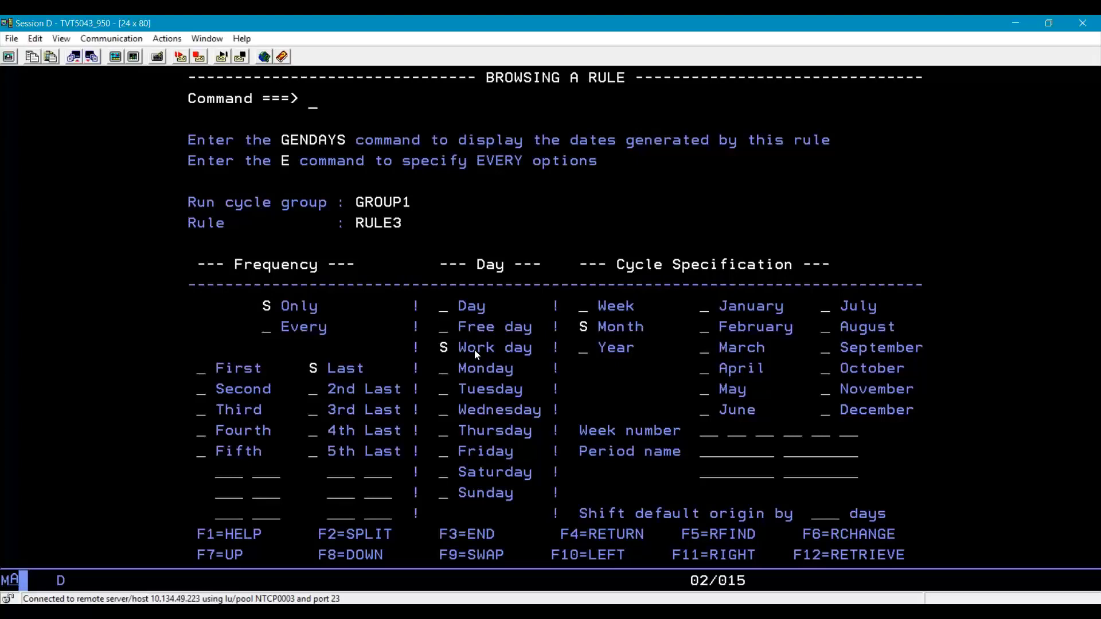
Step: Generate RULE3's dates with GENDAYS, review the earlier 2020 months, and leave the list
{"action": "type", "text": "gendays"}
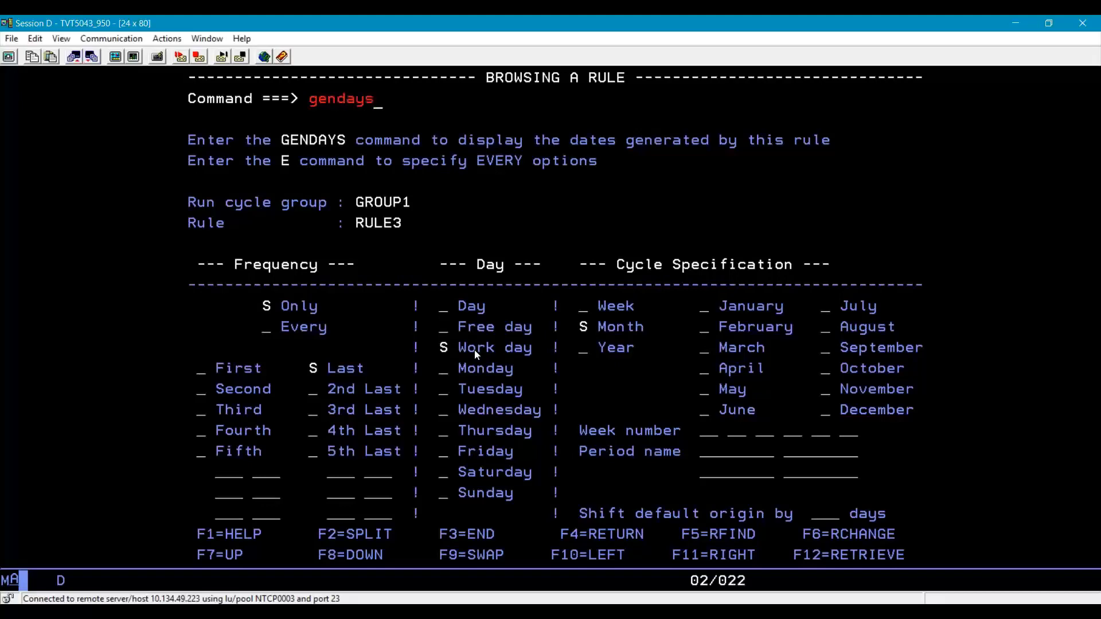
{"action": "key", "text": "Return"}
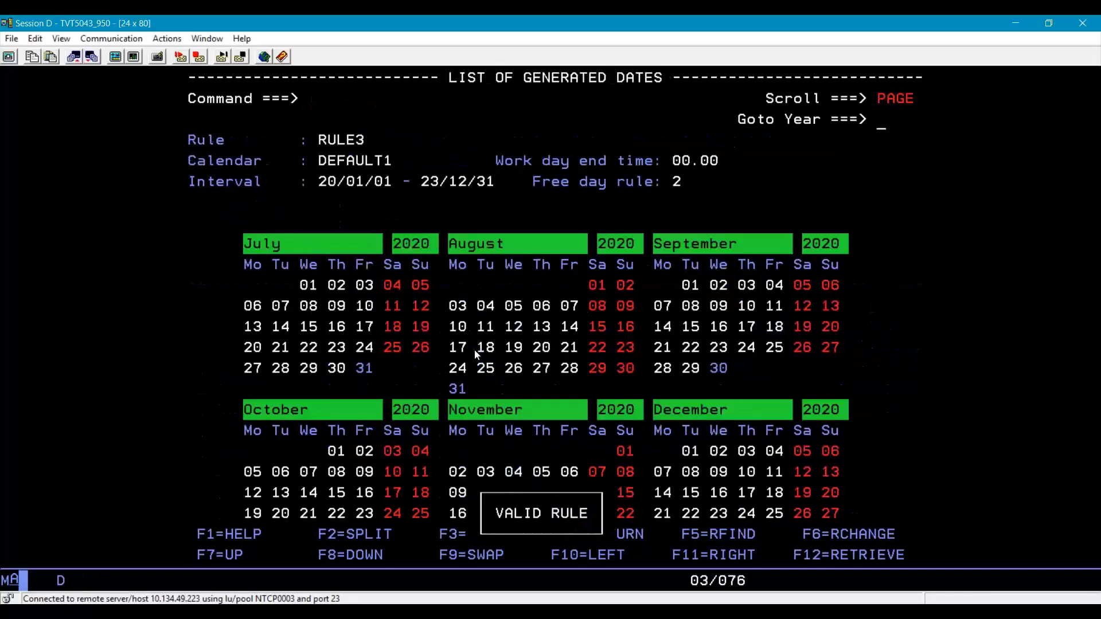
{"action": "key", "text": "F7"}
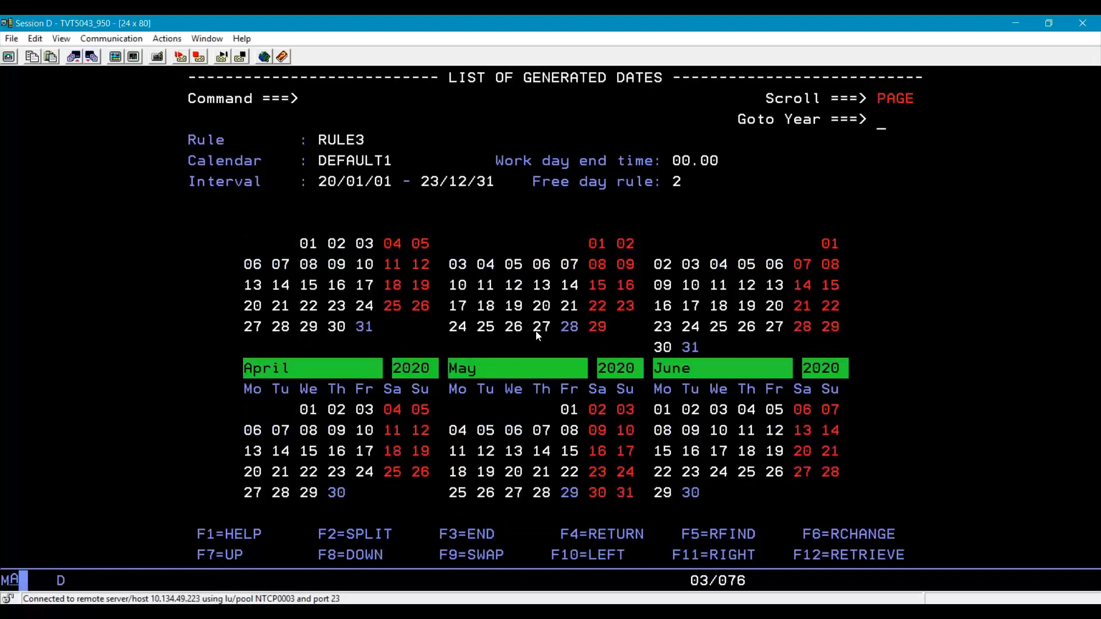
{"action": "scroll", "coordinate": [536, 332], "scroll_direction": "up", "scroll_amount": 1}
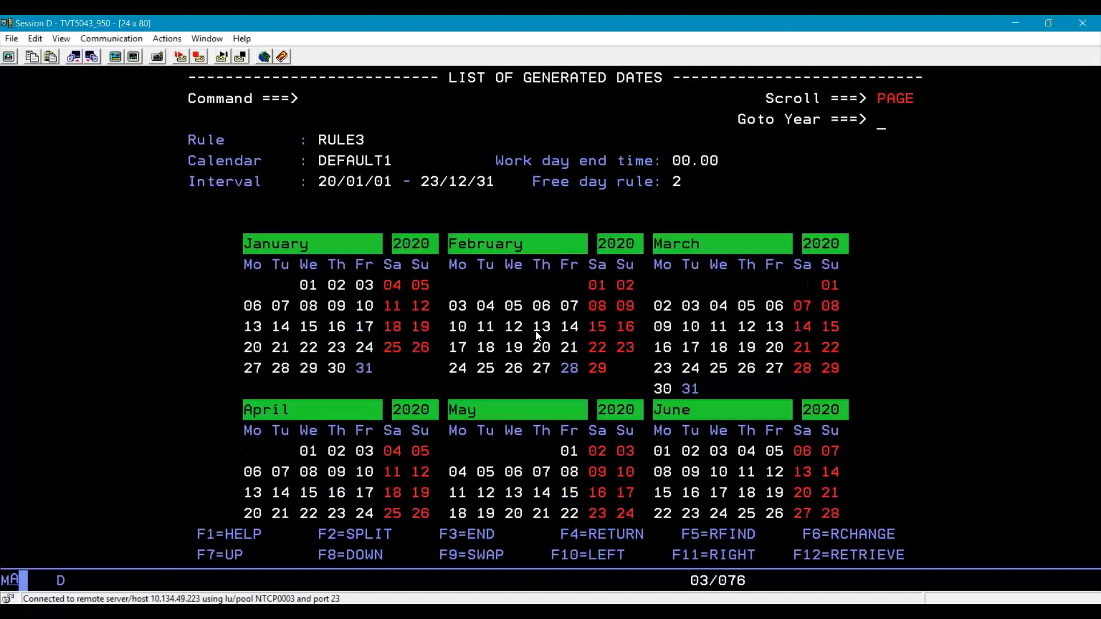
{"action": "key", "text": "F3"}
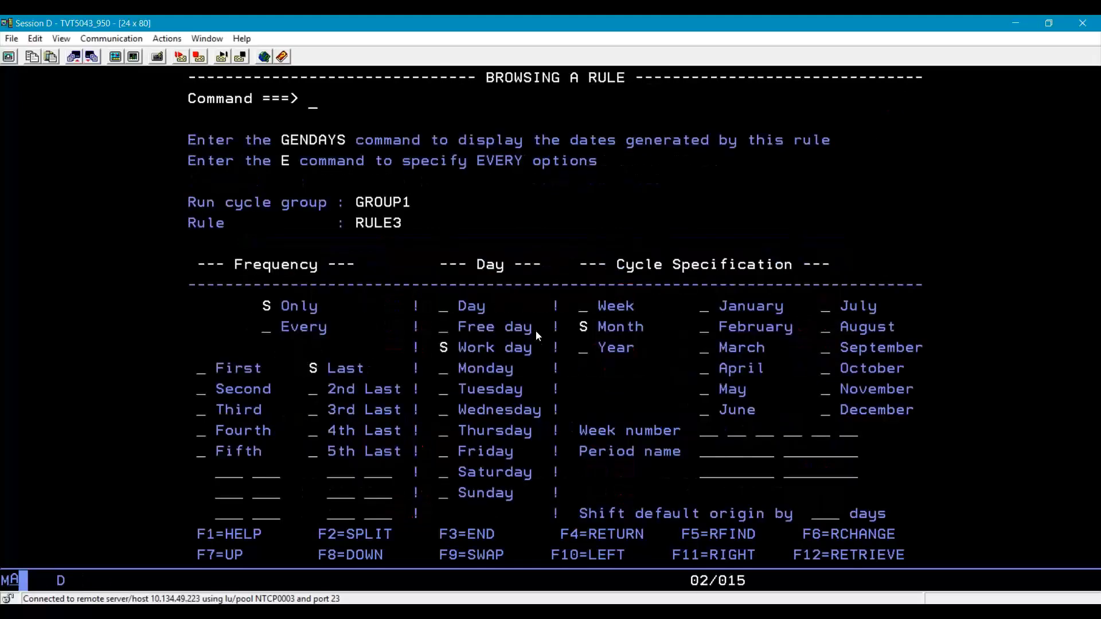
{"action": "key", "text": "F3"}
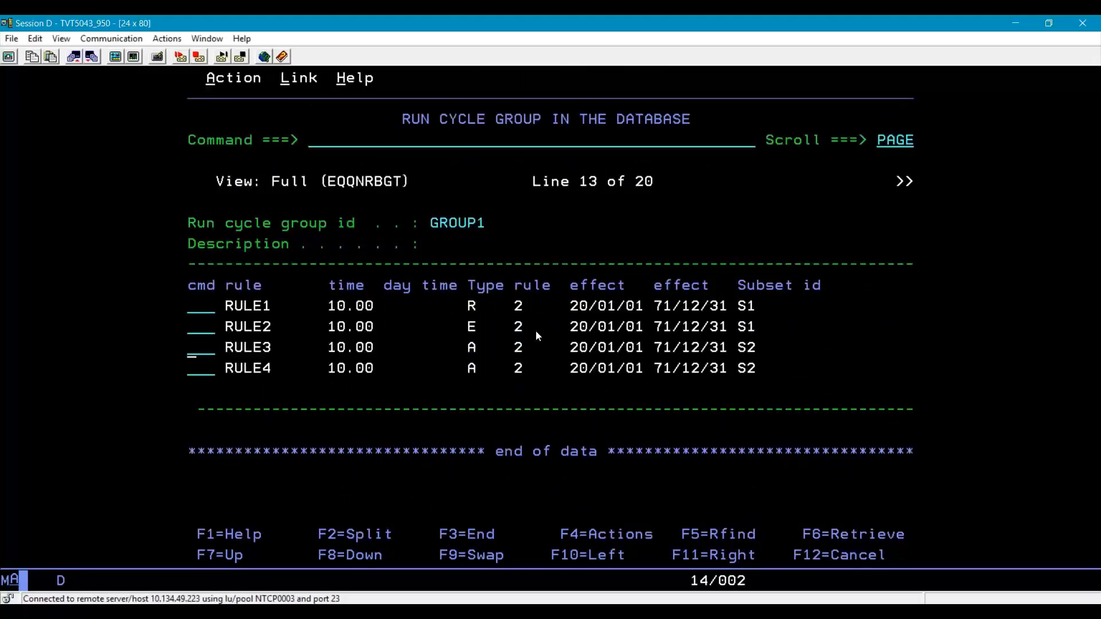
{"action": "key", "text": "Tab"}
{"action": "type", "text": "s"}
{"action": "key", "text": "Return"}
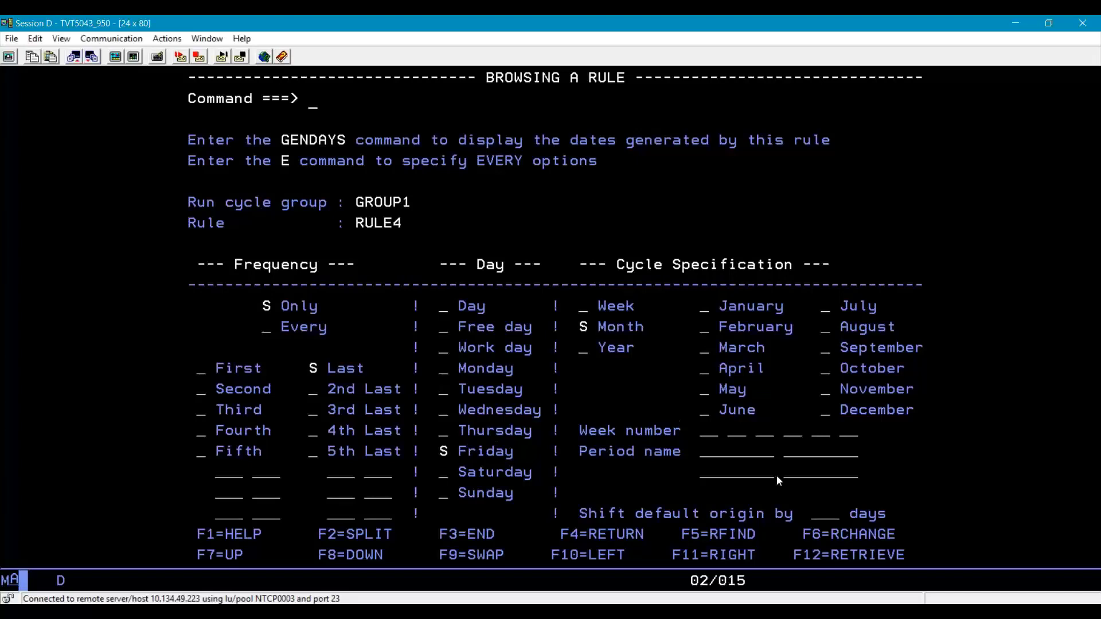
Step: Back out to the group list and open GROUPT2 with its rules in view
{"action": "key", "text": "F3"}
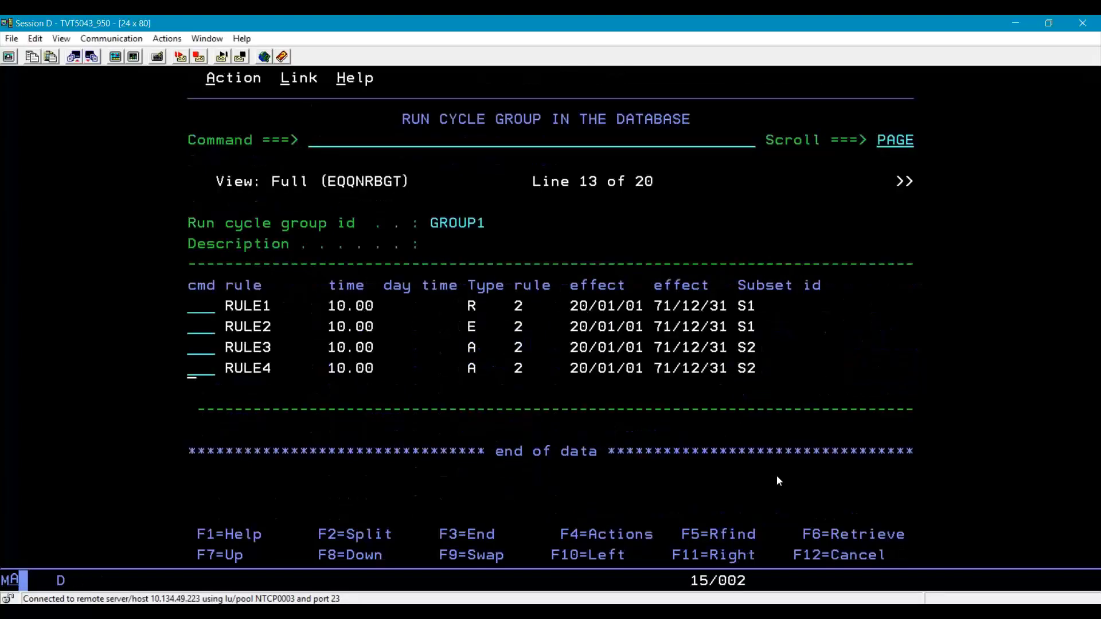
{"action": "key", "text": "F3"}
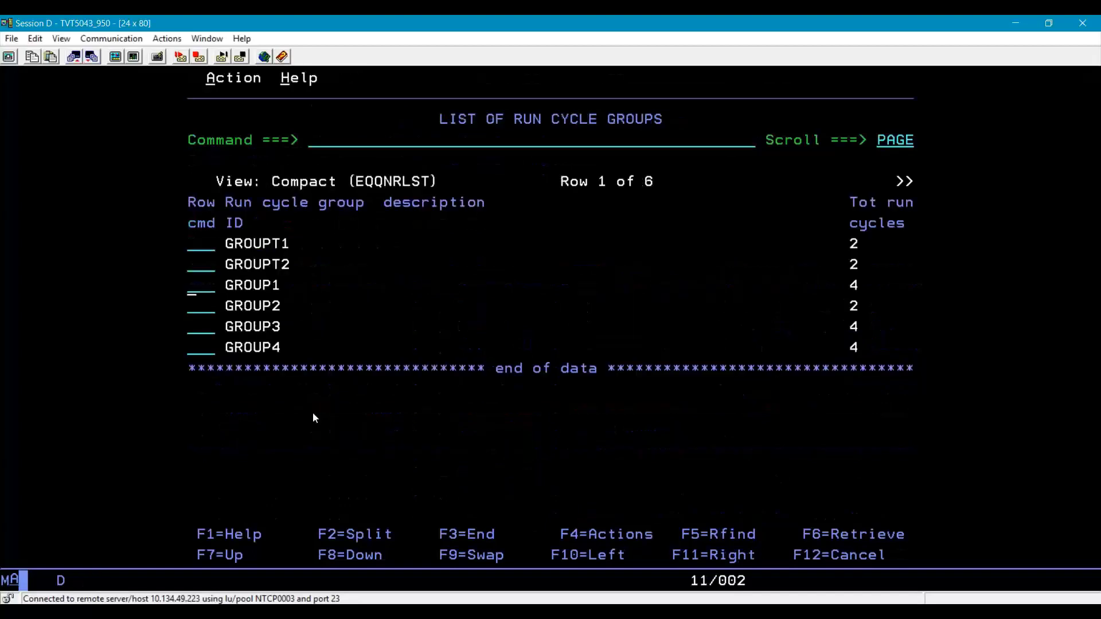
{"action": "key", "text": "Up"}
{"action": "type", "text": "s"}
{"action": "key", "text": "Return"}
{"action": "key", "text": "F8"}
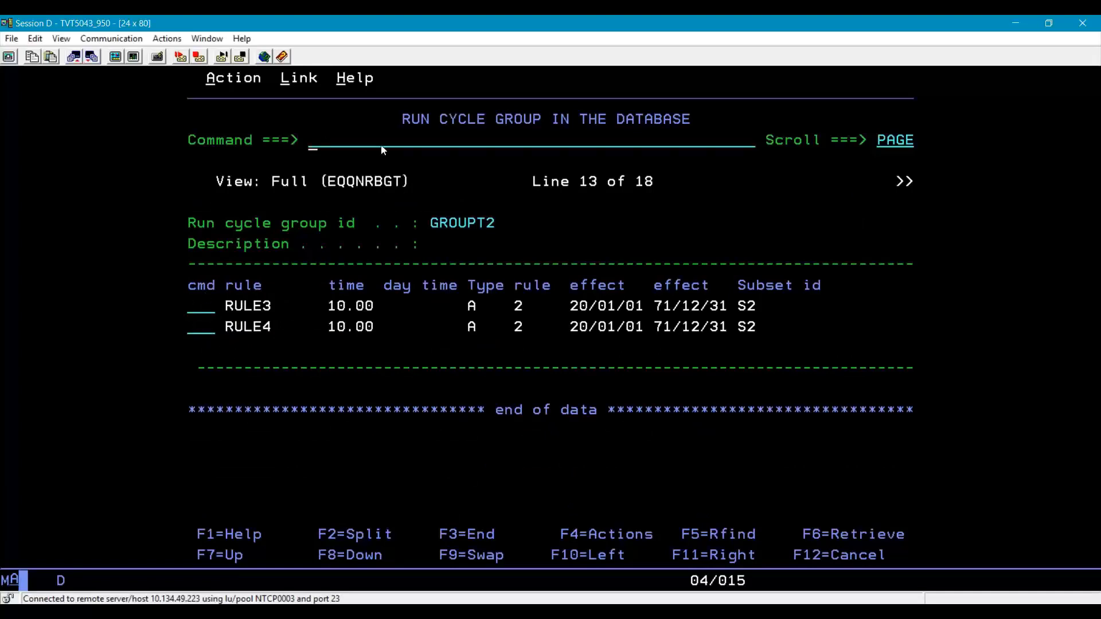
Step: Run GENDAYS for GROUPT2 and review dates through January–June 2021, such as 29 January 2021
{"action": "type", "text": "GENDAYS"}
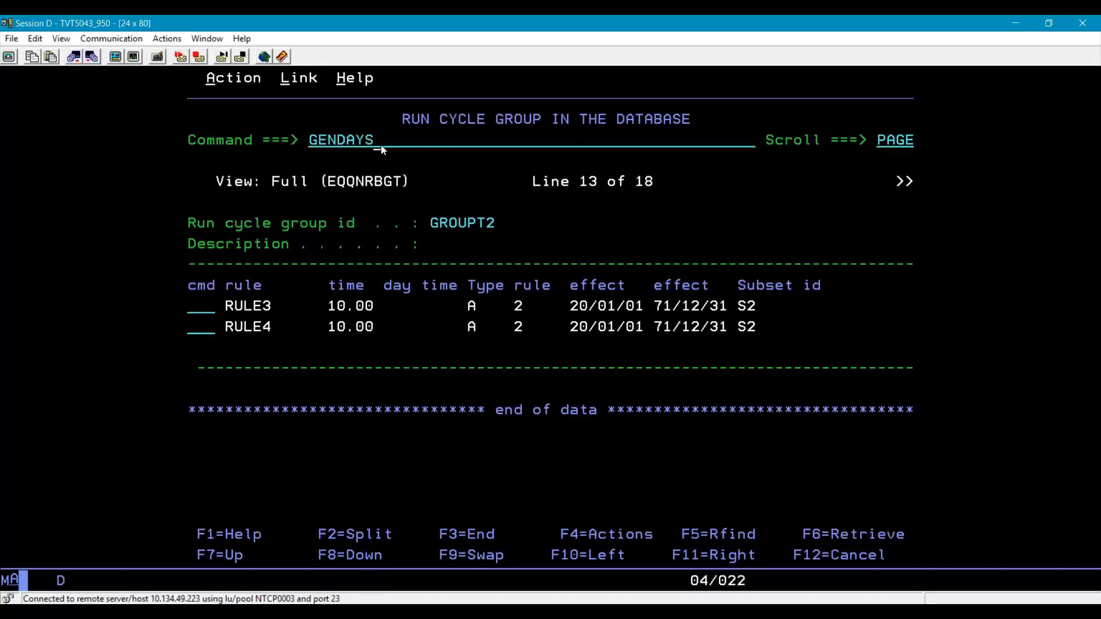
{"action": "key", "text": "Return"}
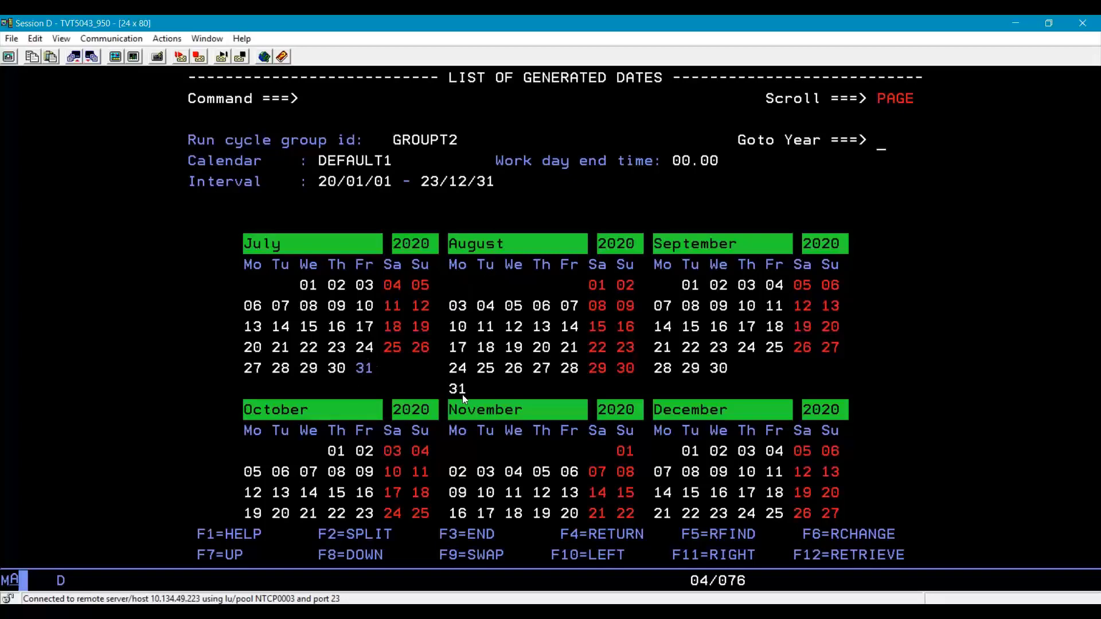
{"action": "key", "text": "F8"}
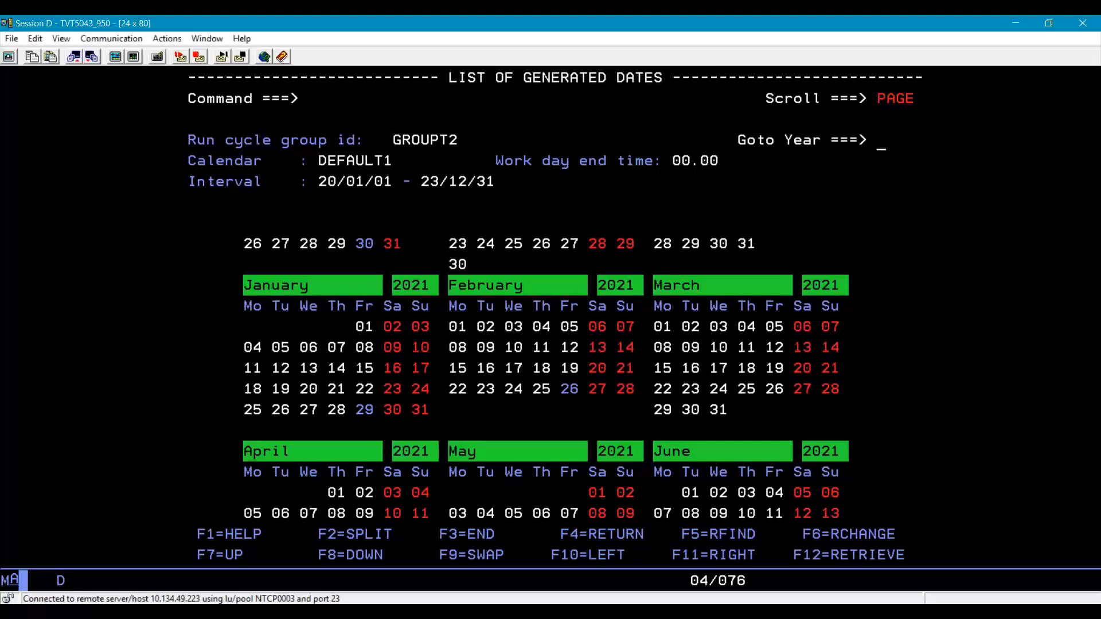
{"action": "left_click", "coordinate": [518, 286]}
{"action": "key", "text": "F3"}
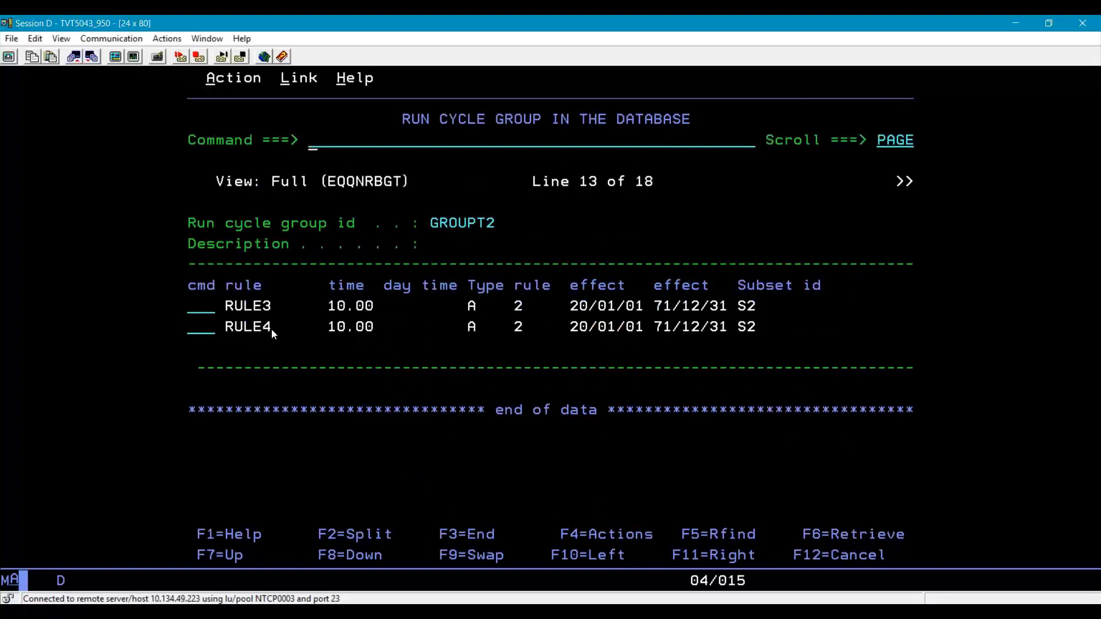
Step: Return to the group list and open run cycle group GROUP1
{"action": "key", "text": "F3"}
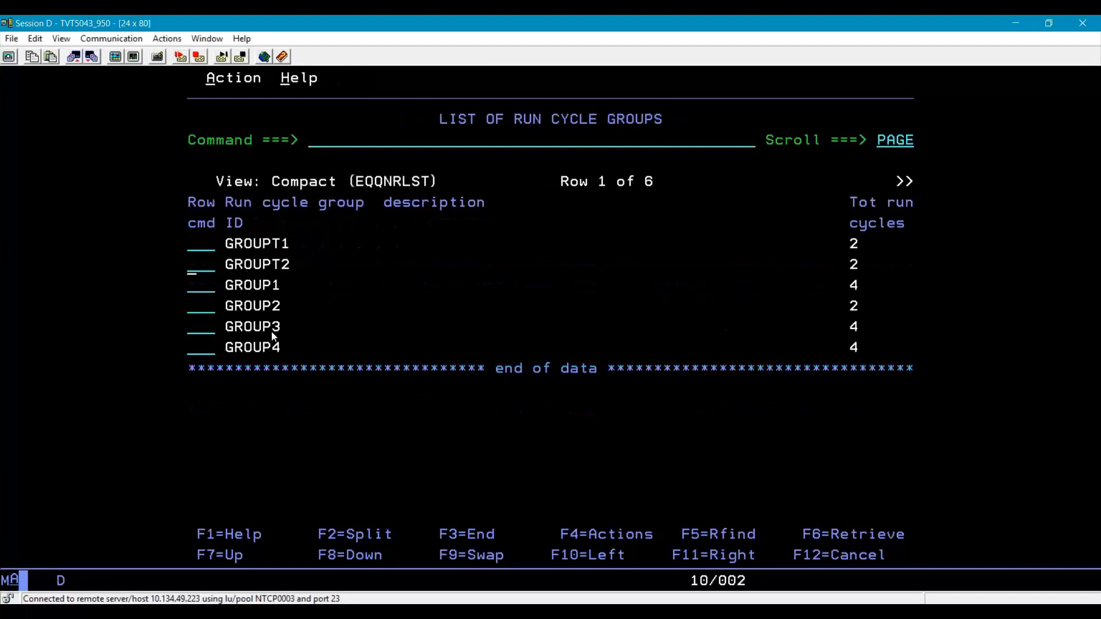
{"action": "key", "text": "Down"}
{"action": "type", "text": "s"}
{"action": "key", "text": "Return"}
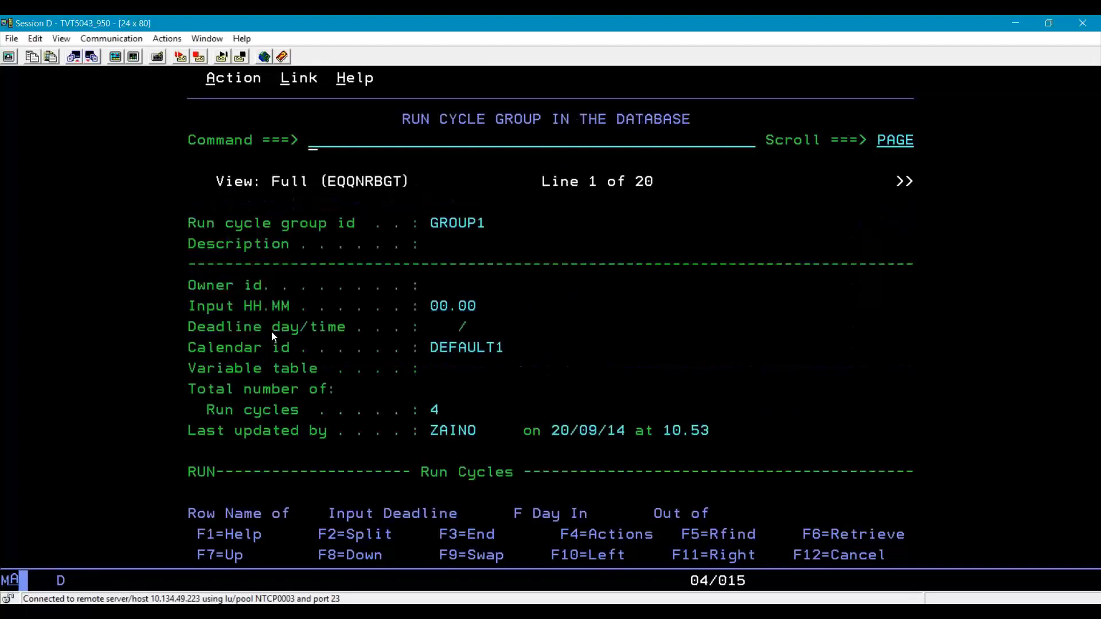
Step: Run GENDAYS for GROUP1 and review its combined 2020 dates from January–June onward
{"action": "type", "text": "gendays"}
{"action": "key", "text": "Return"}
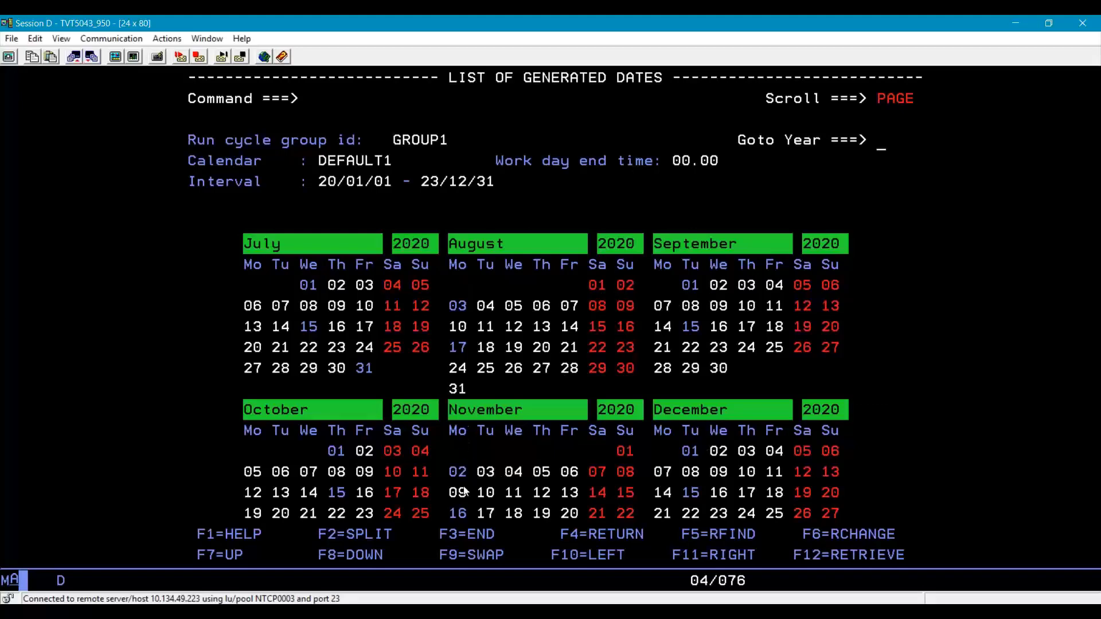
{"action": "key", "text": "F7"}
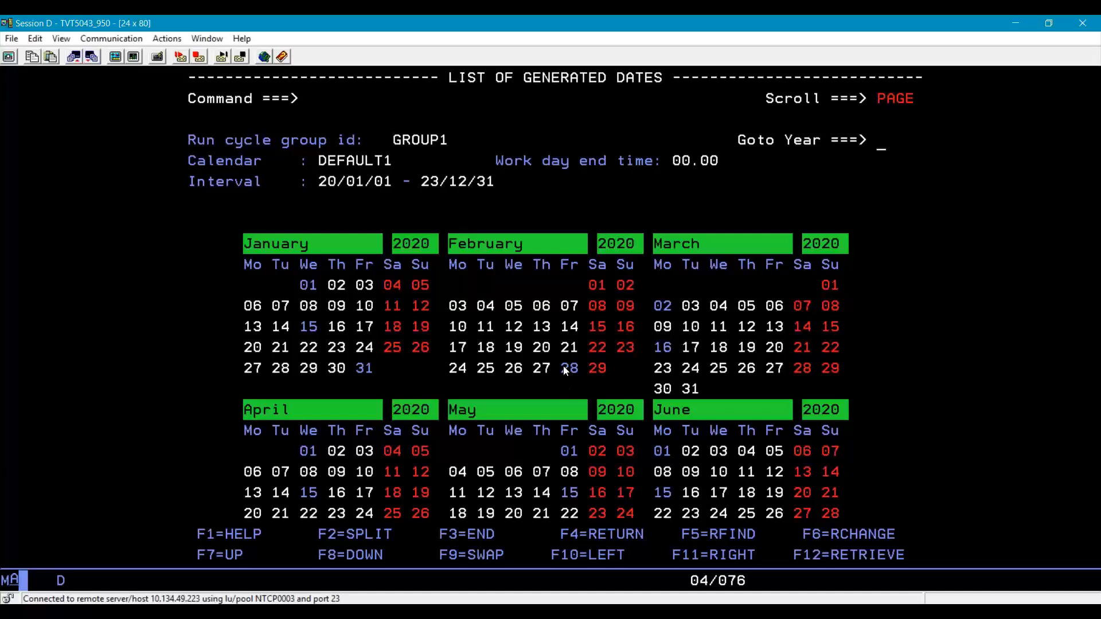
{"action": "key", "text": "F3"}
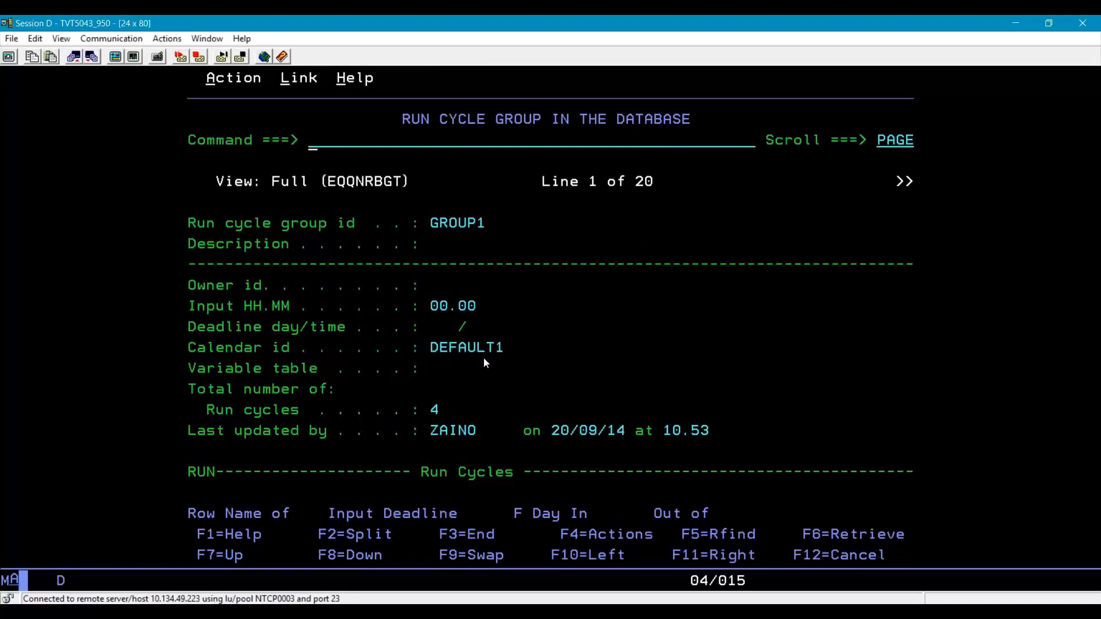
Step: Back out to the Maintaining ZWS Data Bases menu
{"action": "key", "text": "F3"}
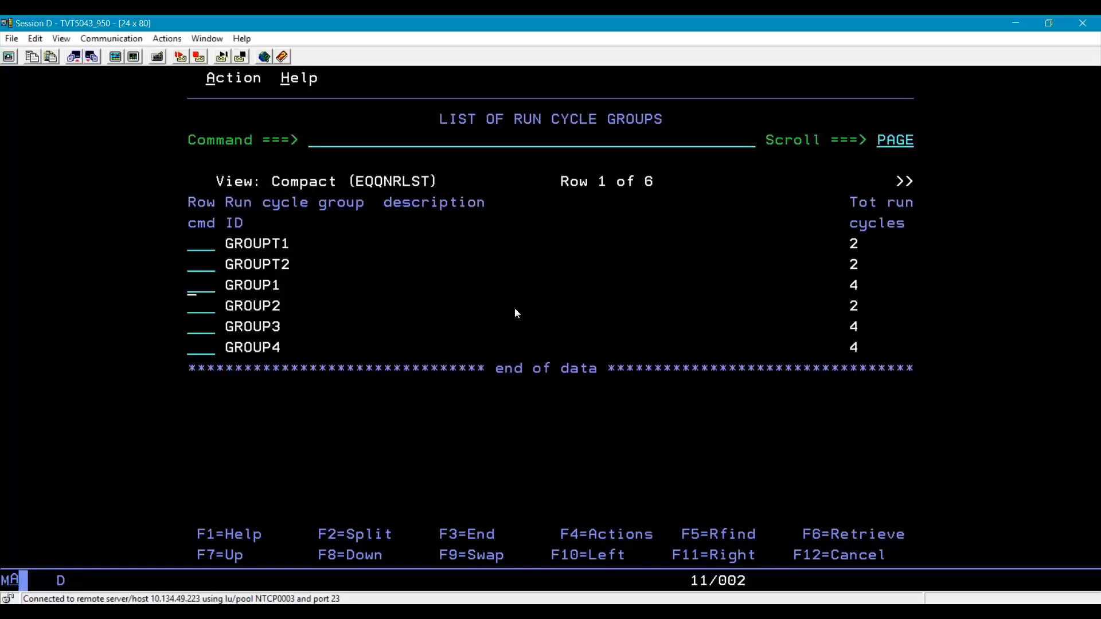
{"action": "key", "text": "F3"}
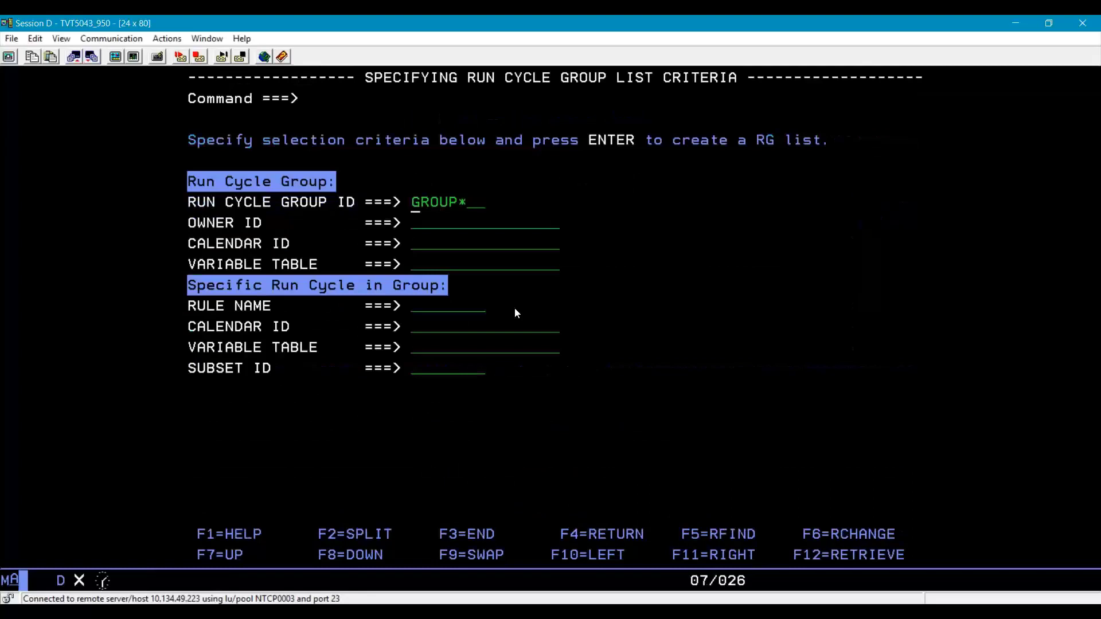
{"action": "key", "text": "F3"}
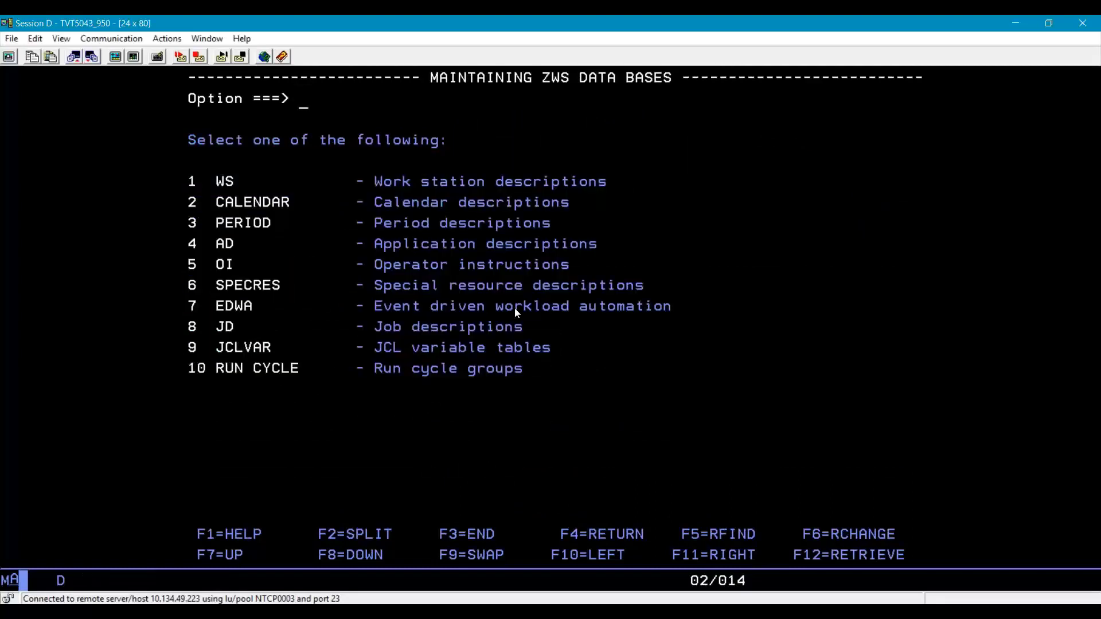
{"action": "type", "text": "1"}
{"action": "key", "text": "Return"}
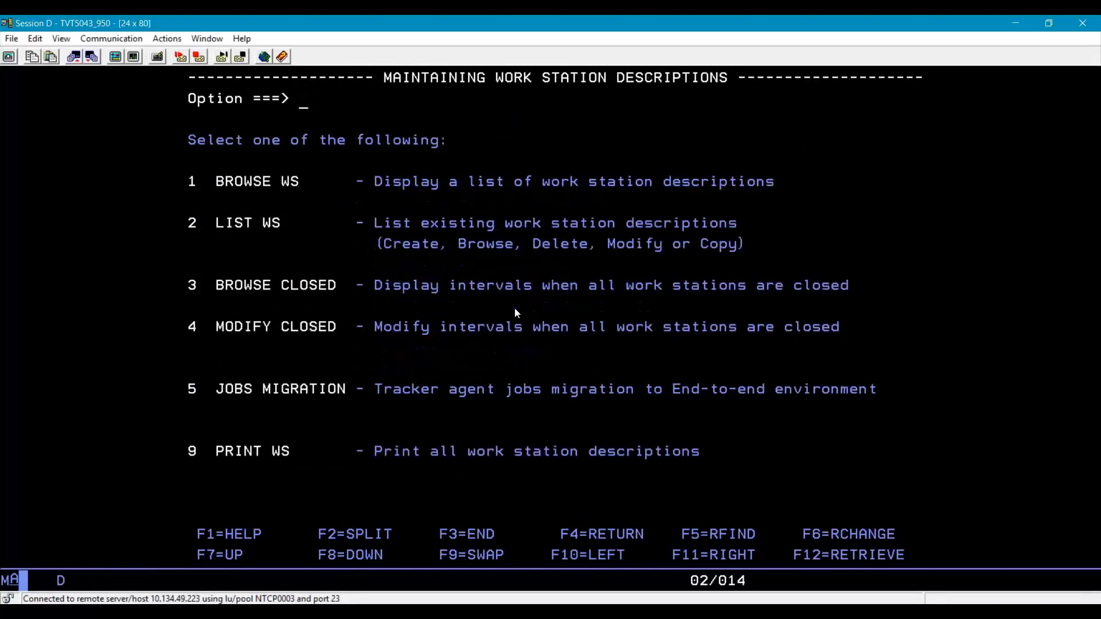
{"action": "key", "text": "F3"}
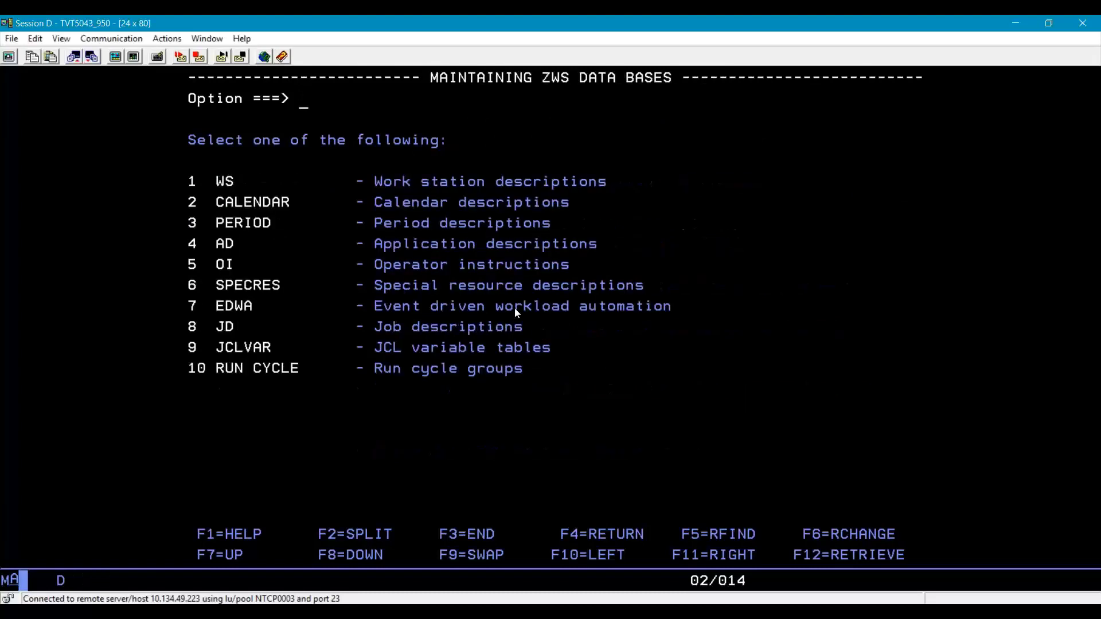
Step: Choose Calendar option 2, then Browse 1, and browse calendar DEFAULT1
{"action": "type", "text": "2"}
{"action": "key", "text": "Return"}
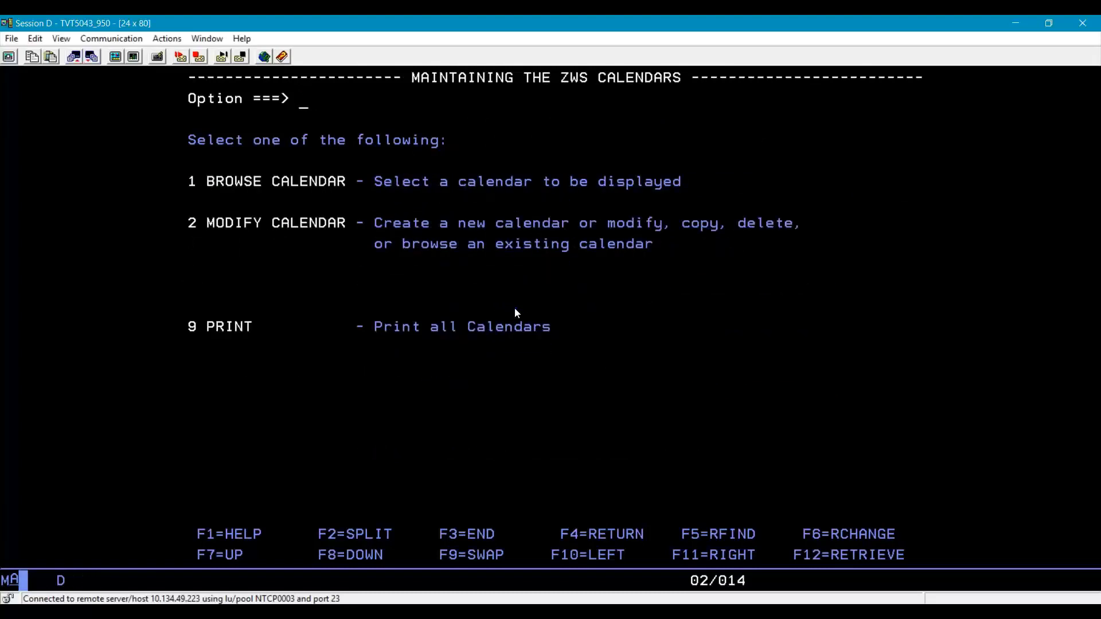
{"action": "type", "text": "1"}
{"action": "key", "text": "Return"}
{"action": "key", "text": "Tab"}
{"action": "key", "text": "Tab"}
{"action": "key", "text": "Tab"}
{"action": "key", "text": "Tab"}
{"action": "key", "text": "Tab"}
{"action": "key", "text": "Up"}
{"action": "type", "text": "b"}
{"action": "key", "text": "Return"}
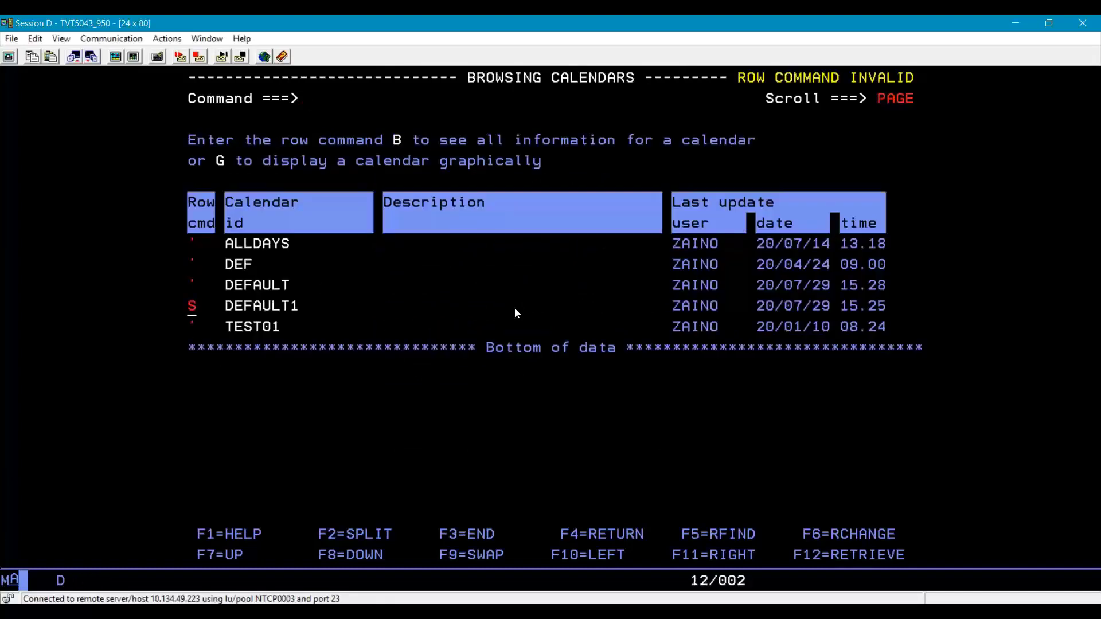
{"action": "type", "text": "b"}
{"action": "key", "text": "Return"}
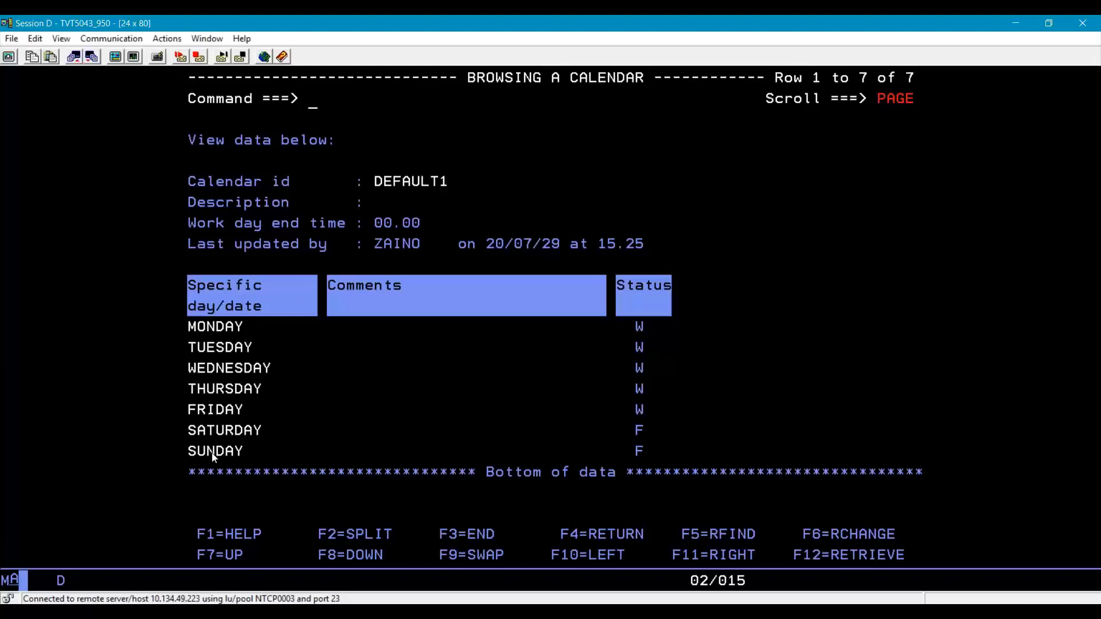
Step: Leave calendar DEFAULT1 and return to the database maintenance menu
{"action": "key", "text": "F3"}
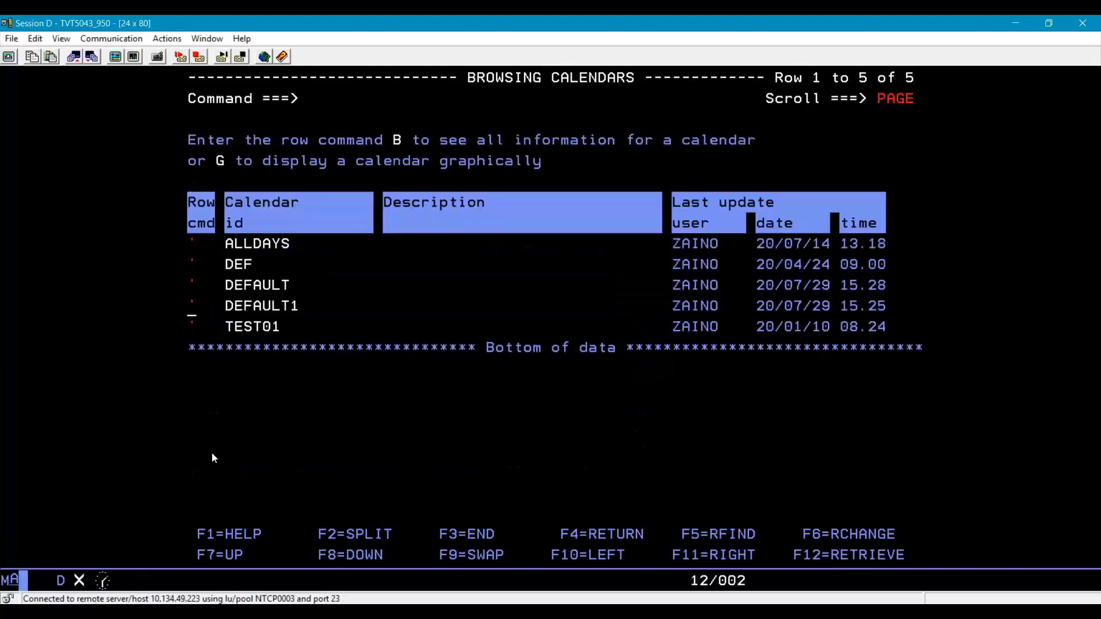
{"action": "key", "text": "F3"}
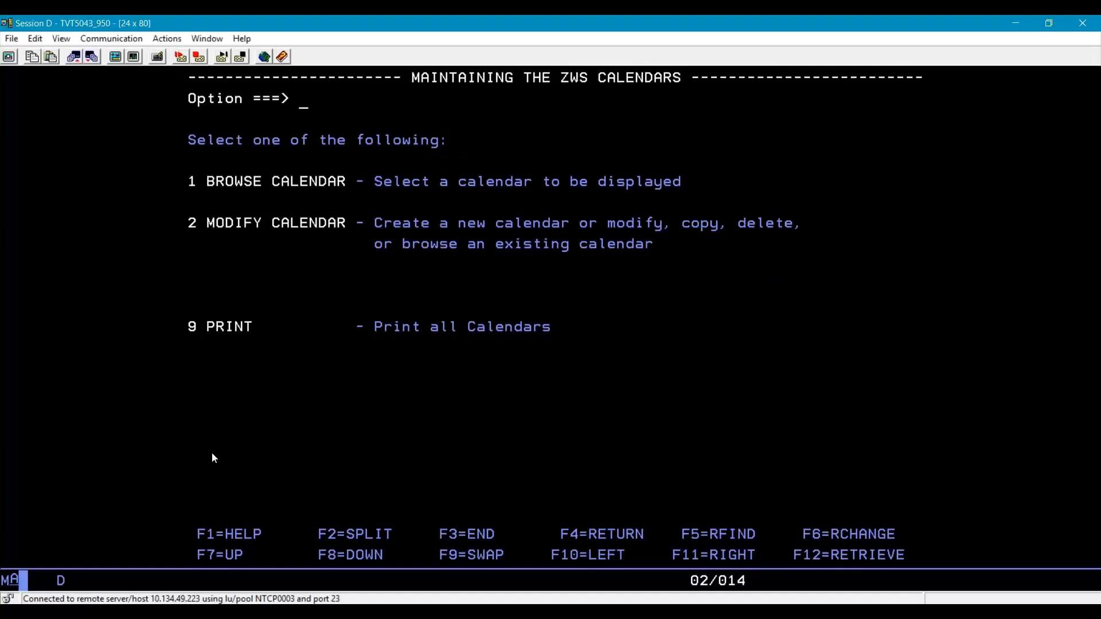
{"action": "key", "text": "F3"}
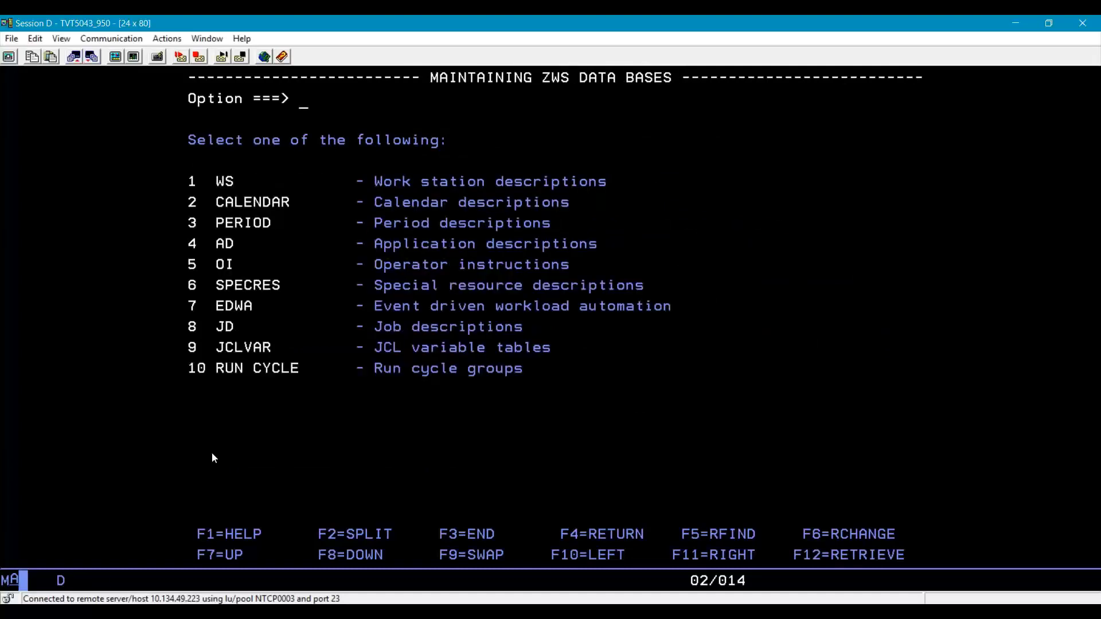
Step: Choose Application Descriptions 4, List 3, and list the APPL* applications showing APPL1 and APPL2
{"action": "type", "text": "4"}
{"action": "key", "text": "Return"}
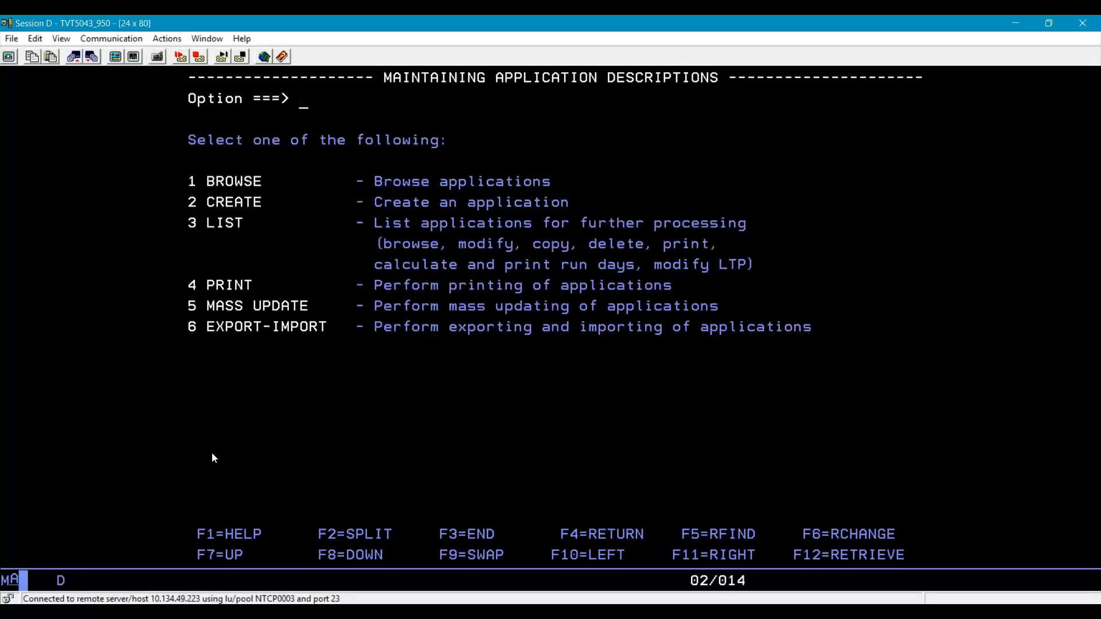
{"action": "type", "text": "3"}
{"action": "key", "text": "Return"}
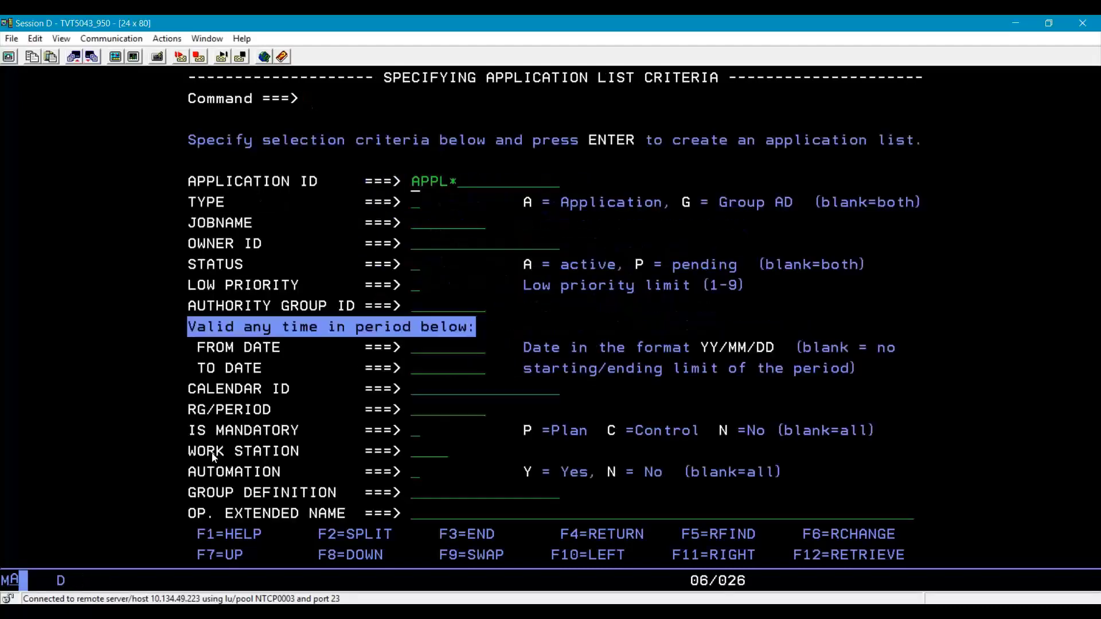
{"action": "key", "text": "Return"}
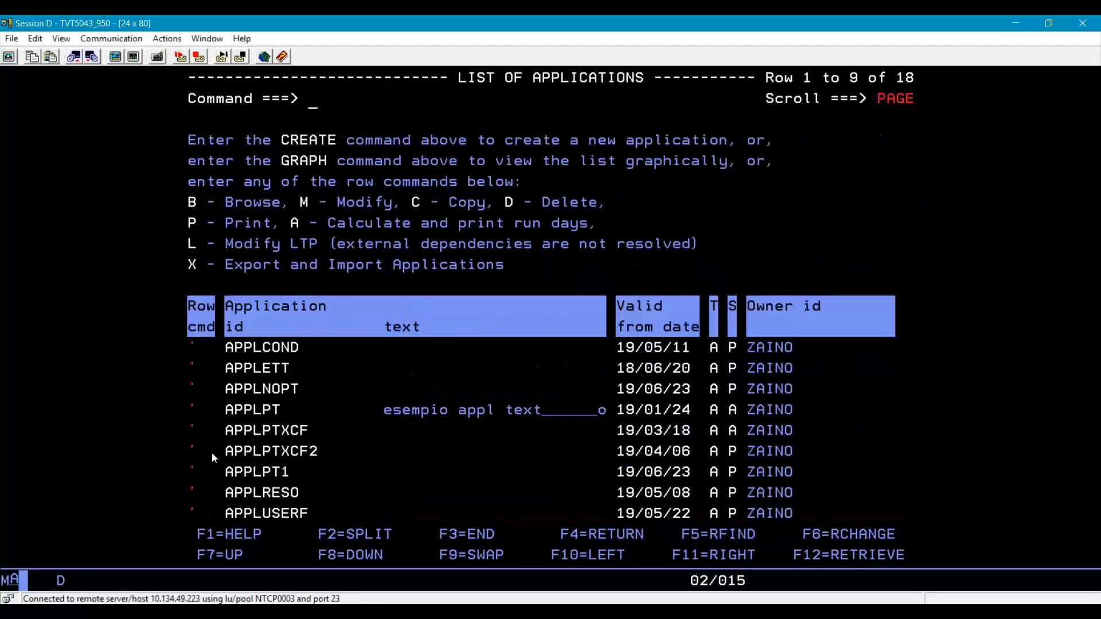
{"action": "key", "text": "F8"}
{"action": "key", "text": "F8"}
{"action": "key", "text": "F7"}
{"action": "key", "text": "Tab"}
{"action": "key", "text": "Tab"}
{"action": "key", "text": "Tab"}
{"action": "key", "text": "Tab"}
{"action": "key", "text": "Tab"}
{"action": "key", "text": "Tab"}
{"action": "key", "text": "Tab"}
{"action": "key", "text": "Tab"}
{"action": "key", "text": "Tab"}
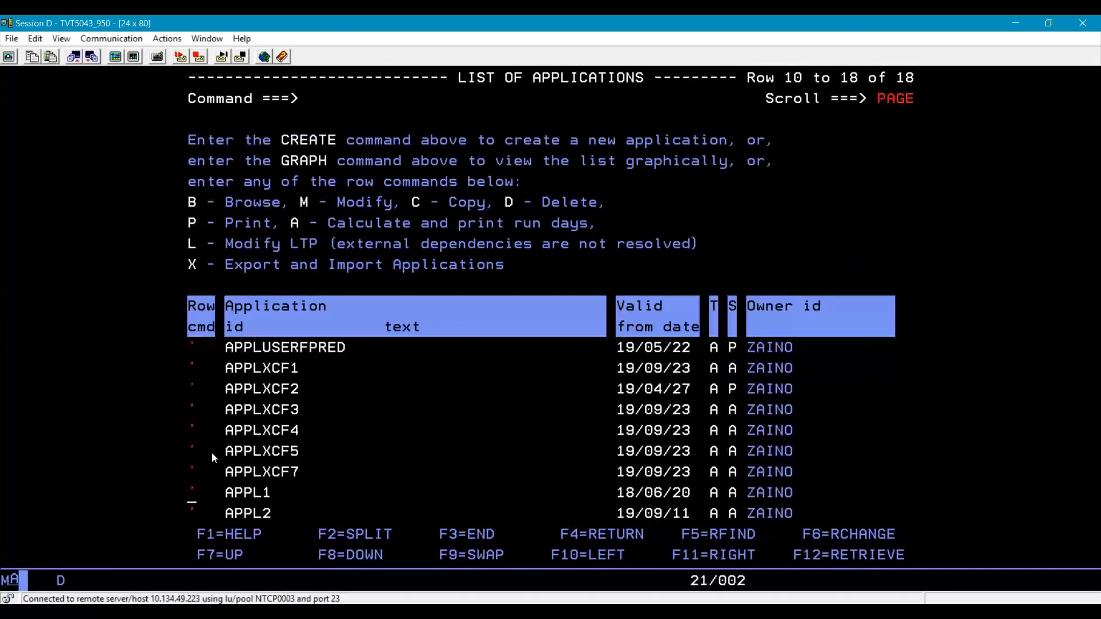
Step: Browse APPL1, show its run cycles with RUN, and open rule R1
{"action": "type", "text": "b"}
{"action": "key", "text": "Return"}
{"action": "type", "text": "run"}
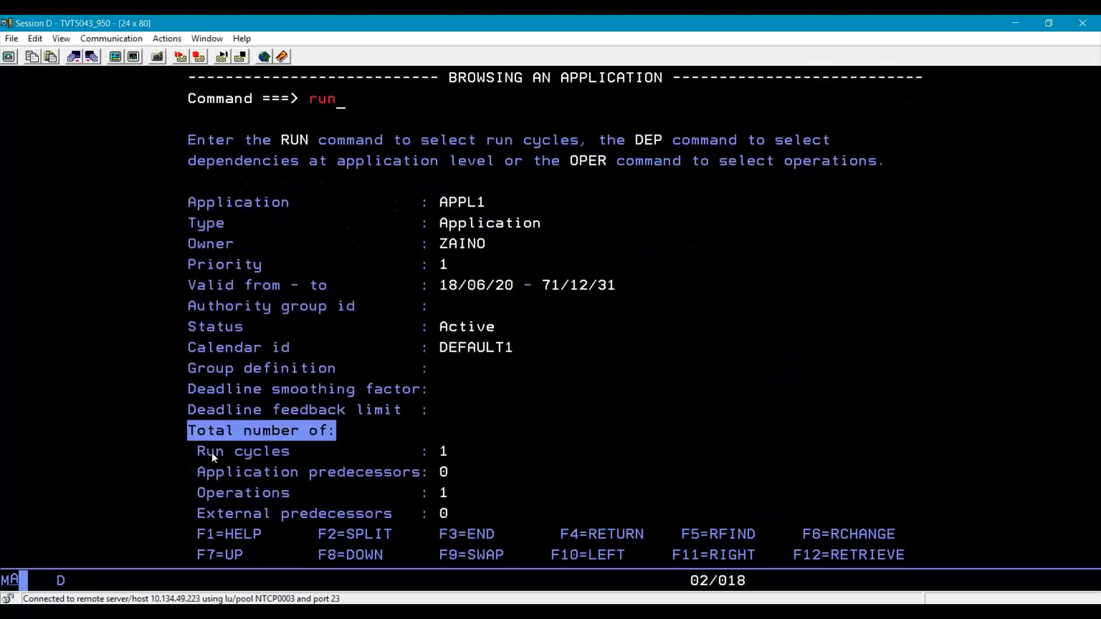
{"action": "key", "text": "Return"}
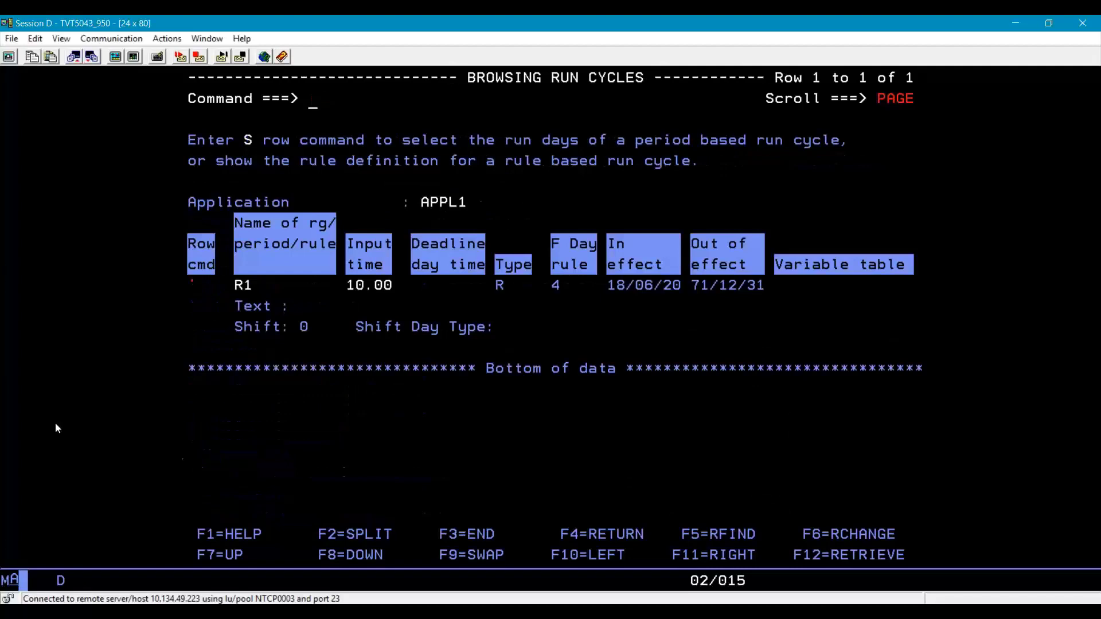
{"action": "left_click", "coordinate": [191, 282]}
{"action": "type", "text": "s"}
{"action": "key", "text": "Return"}
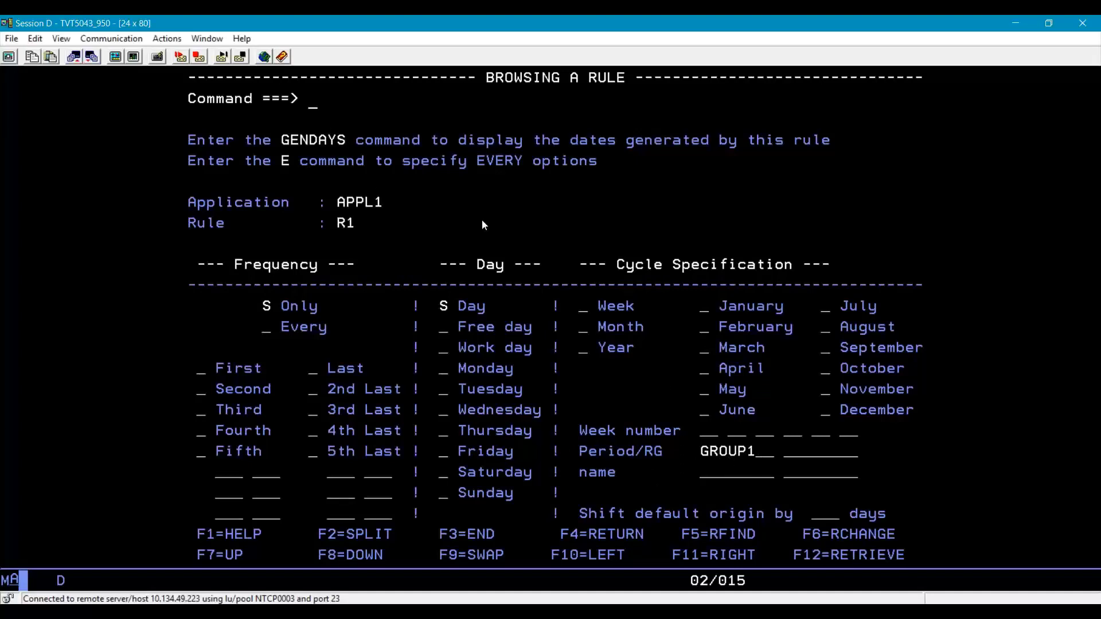
Step: Run GENDAYS to list R1's generated dates for 20/01/01–23/12/31
{"action": "type", "text": "gendys"}
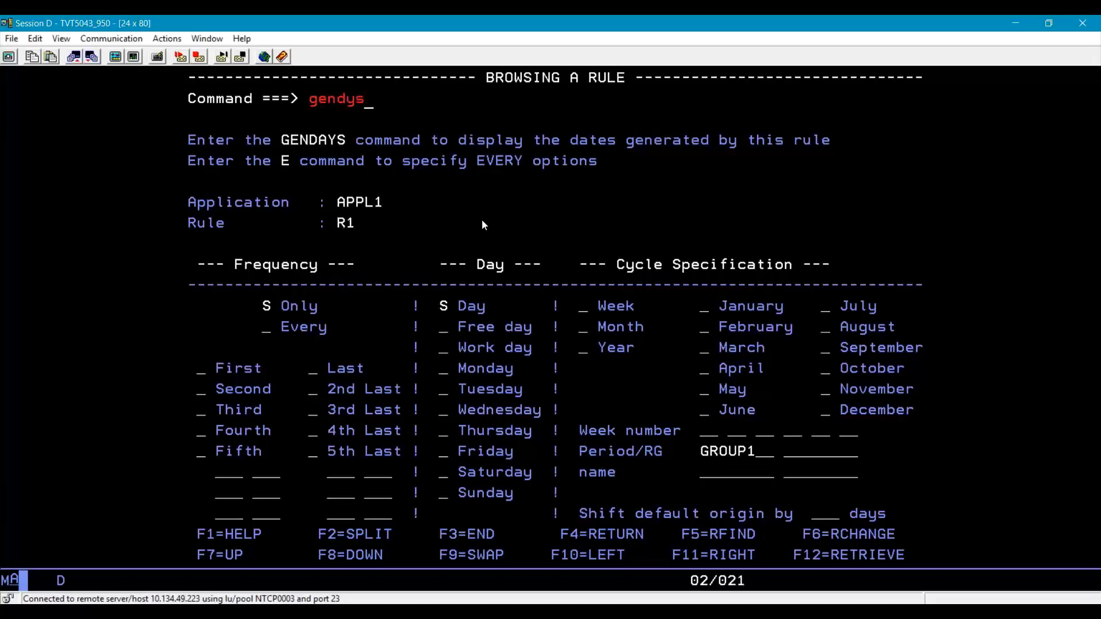
{"action": "key", "text": "BackSpace"}
{"action": "key", "text": "BackSpace"}
{"action": "type", "text": "ays"}
{"action": "key", "text": "Return"}
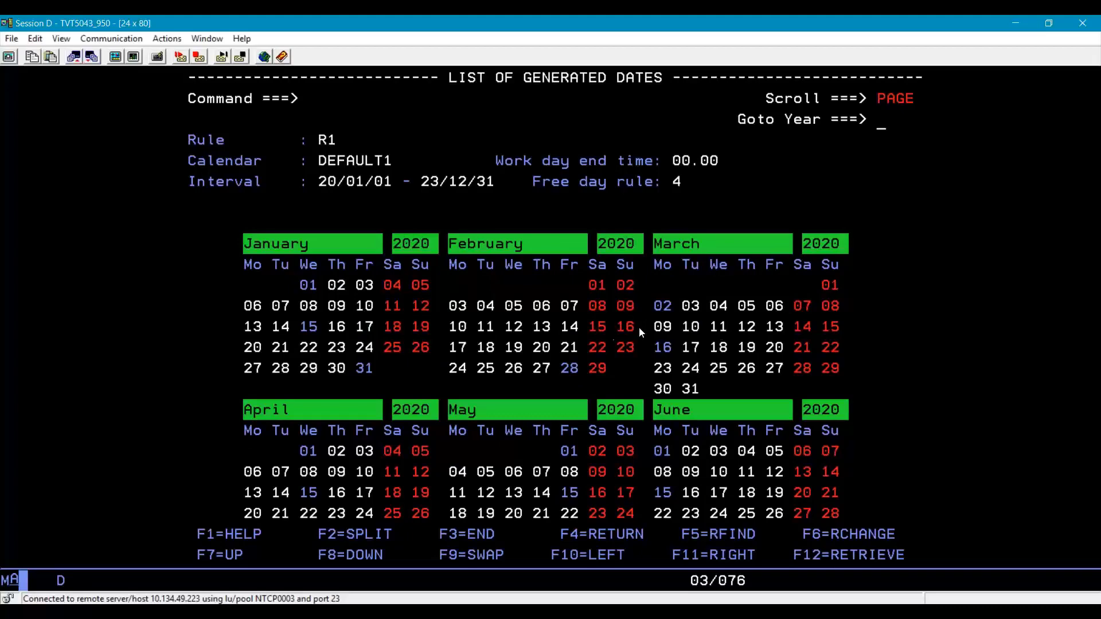
Step: Back out through the rule and run cycle panels to APPL1's application details
{"action": "key", "text": "F3"}
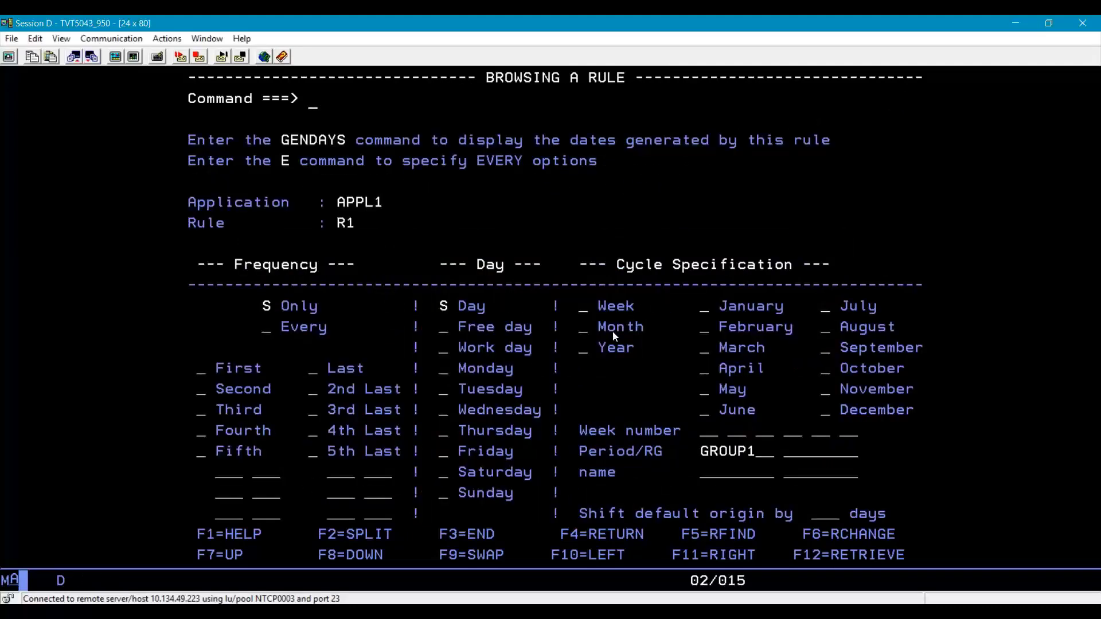
{"action": "key", "text": "F3"}
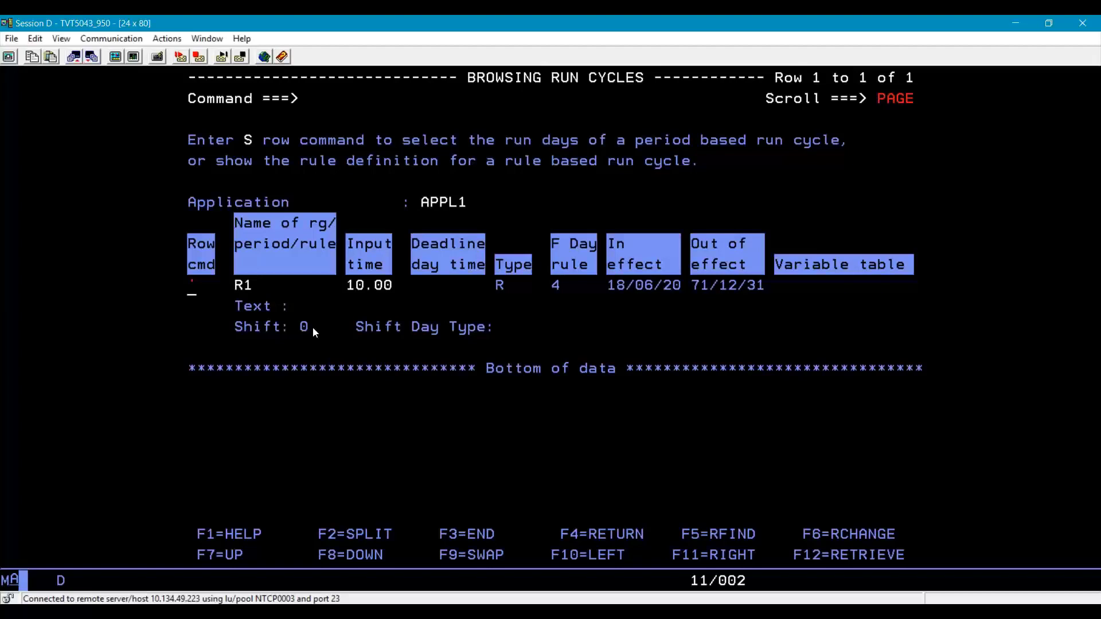
{"action": "key", "text": "F3"}
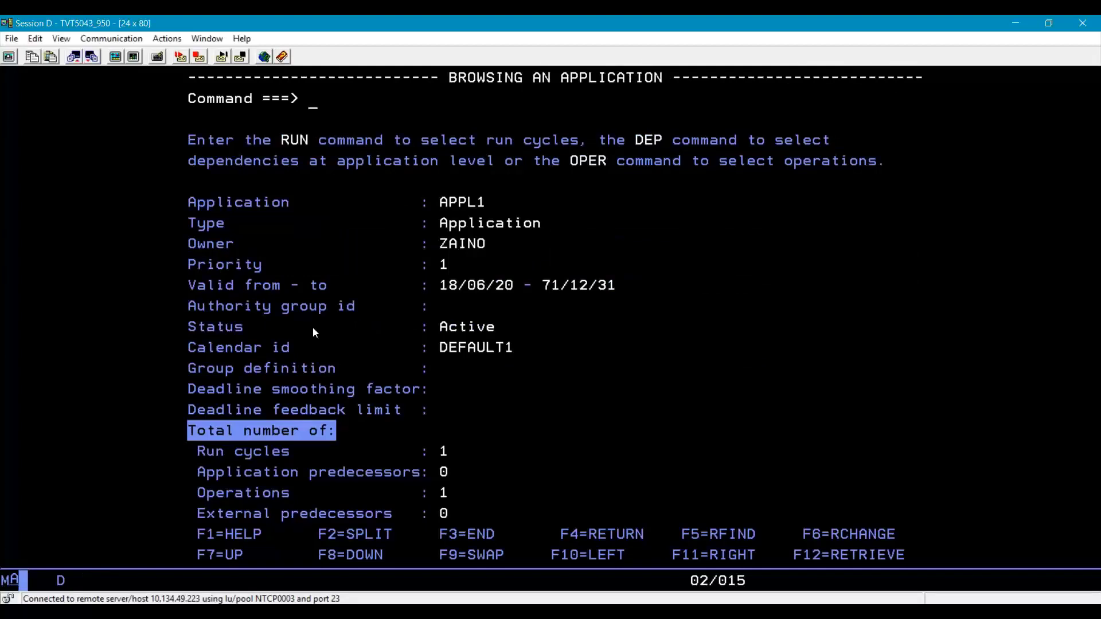
Step: Browse APPL2 from the application list and show its run cycles
{"action": "key", "text": "F3"}
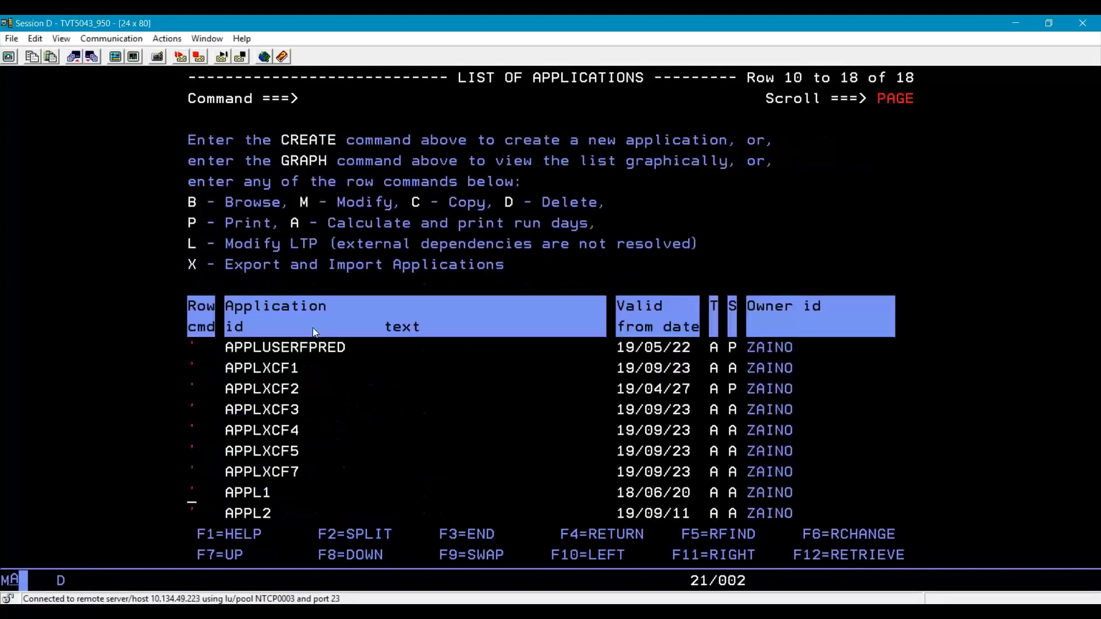
{"action": "key", "text": "Down"}
{"action": "type", "text": "b"}
{"action": "key", "text": "Return"}
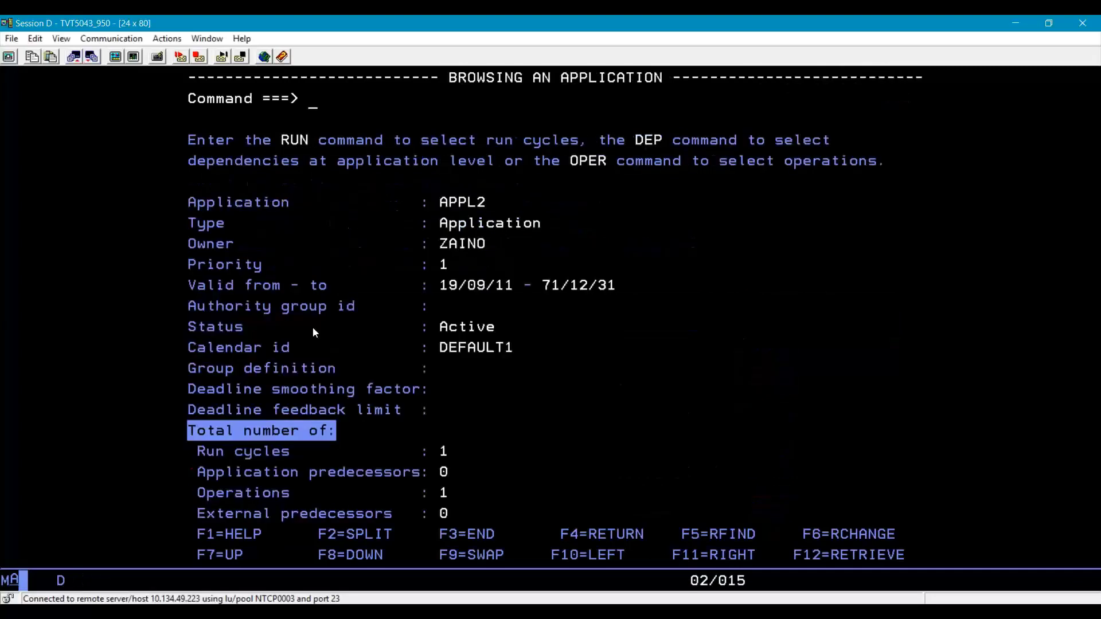
{"action": "type", "text": "run"}
{"action": "key", "text": "Return"}
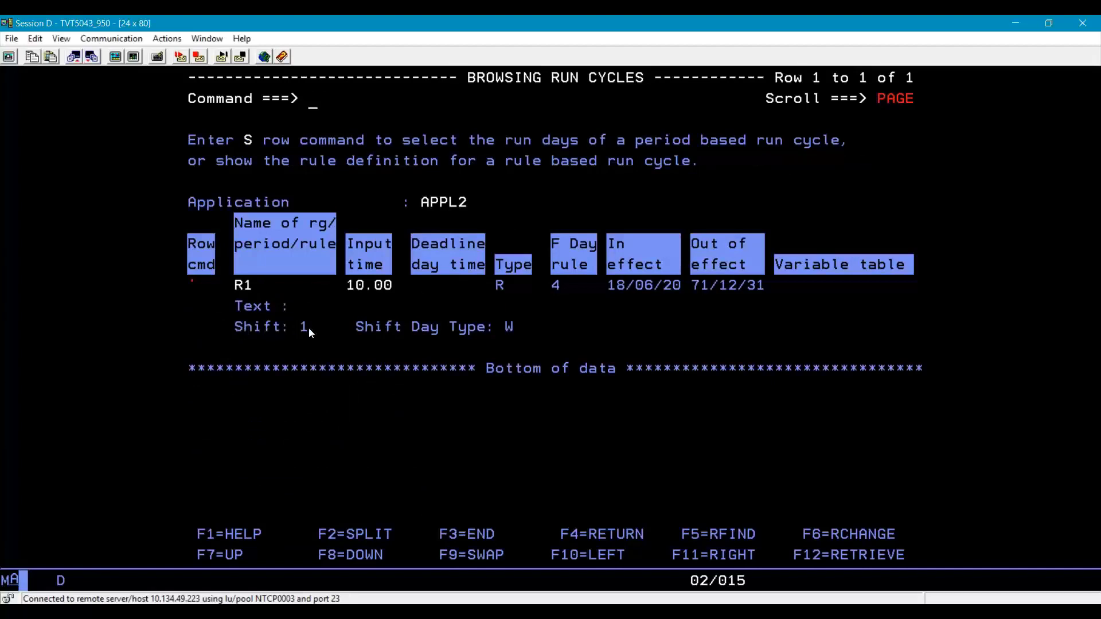
Step: Open APPL2's rule R1, based on run cycle group GROUP1 with shift 1, day type W
{"action": "left_click", "coordinate": [194, 282]}
{"action": "type", "text": "S"}
{"action": "key", "text": "Return"}
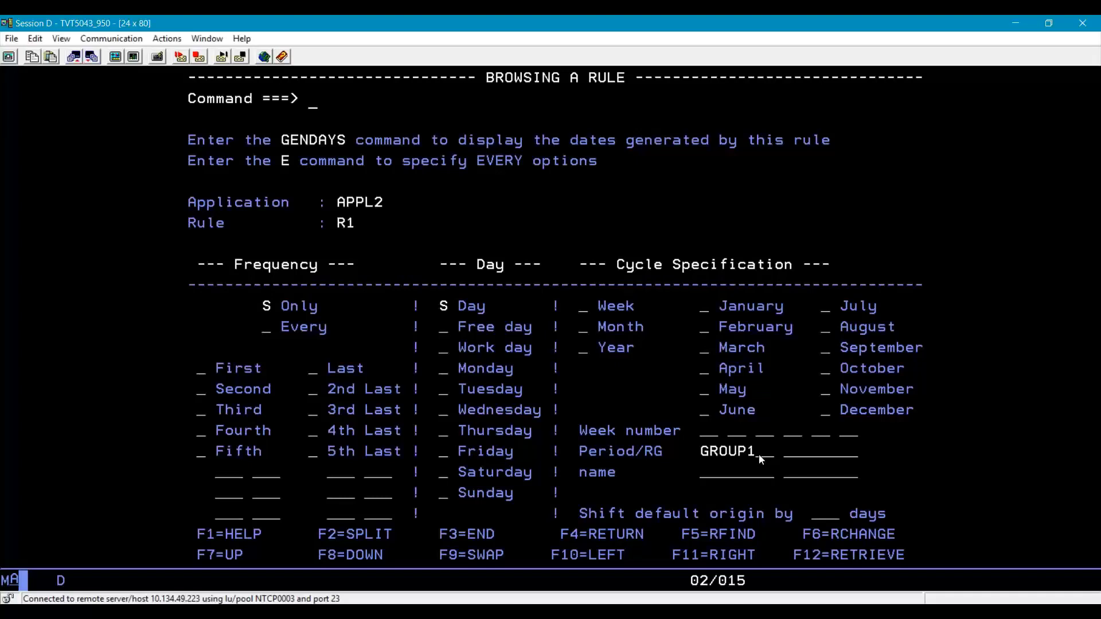
Step: Run GENDAYS to list rule R1's generated dates for January–June 2020
{"action": "type", "text": "gendays"}
{"action": "key", "text": "Return"}
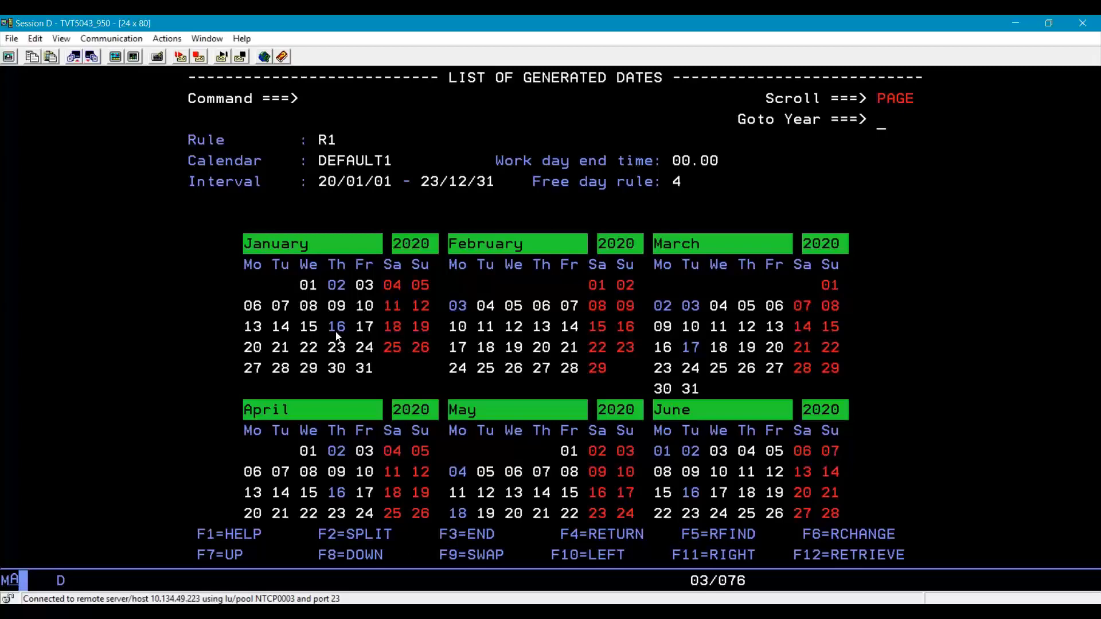
Step: Back out through the rule, run cycles, application lists and database menus to the V9R5M0 main menu
{"action": "key", "text": "F3"}
{"action": "key", "text": "F3"}
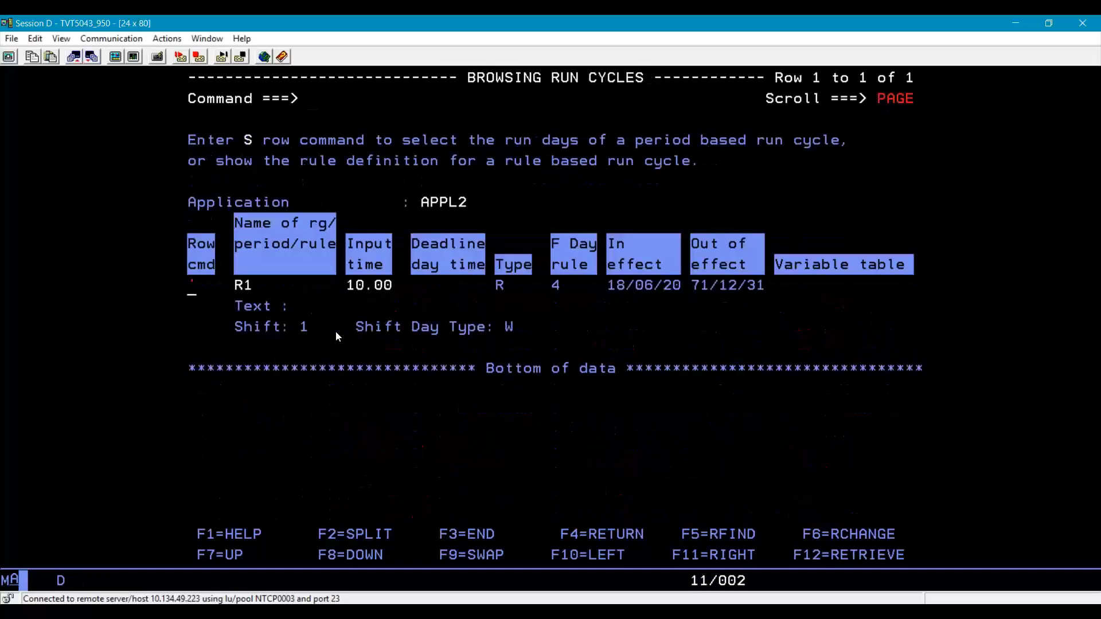
{"action": "key", "text": "F3"}
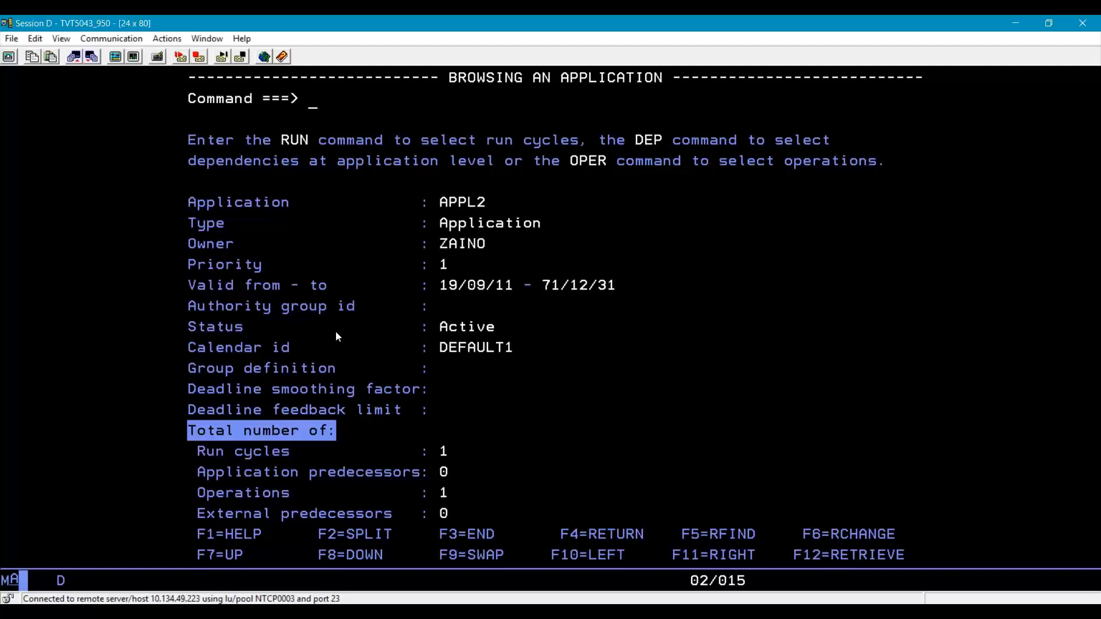
{"action": "key", "text": "F3"}
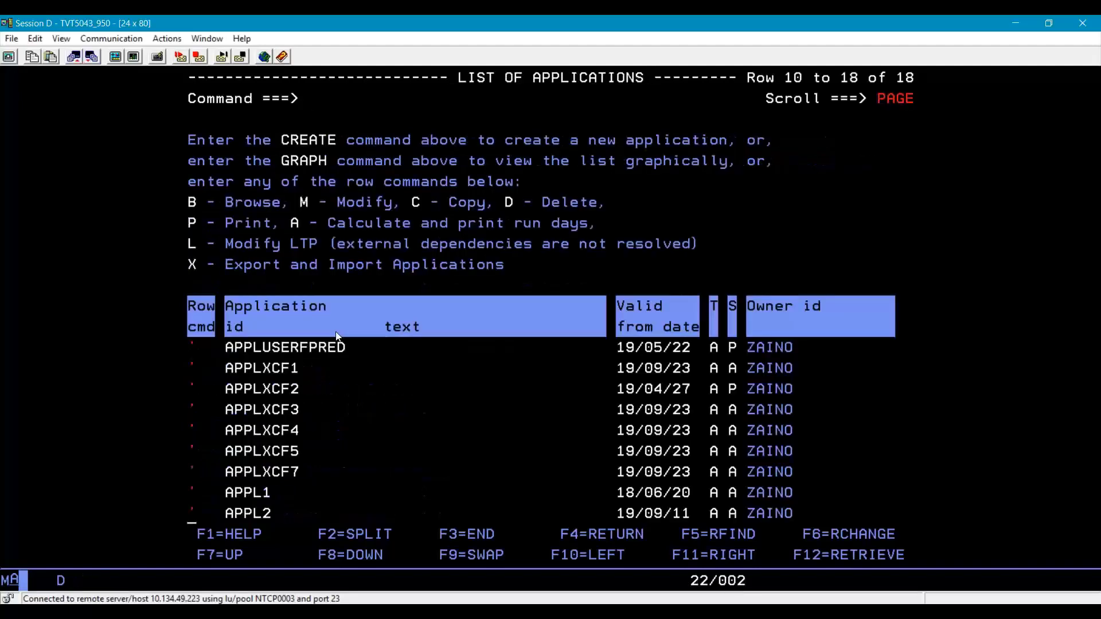
{"action": "key", "text": "F3"}
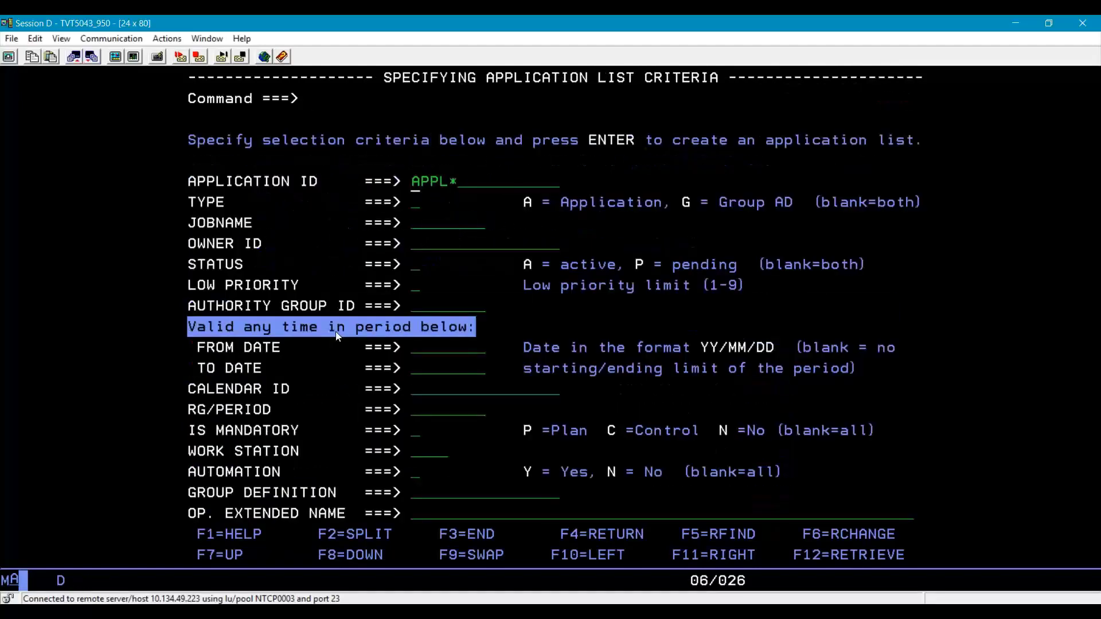
{"action": "key", "text": "F3"}
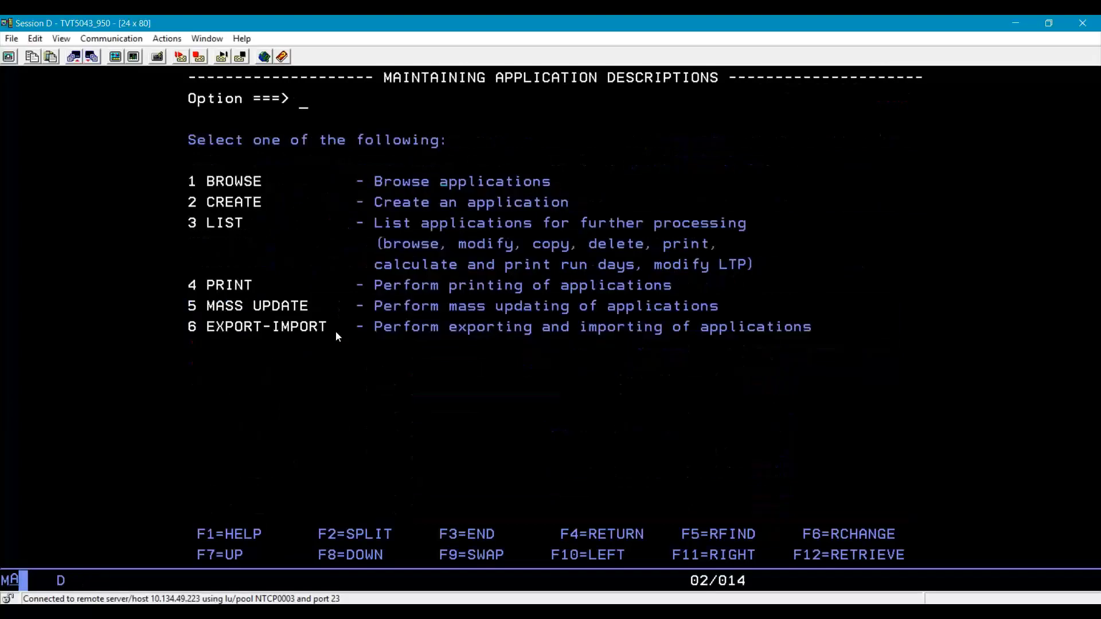
{"action": "key", "text": "F3"}
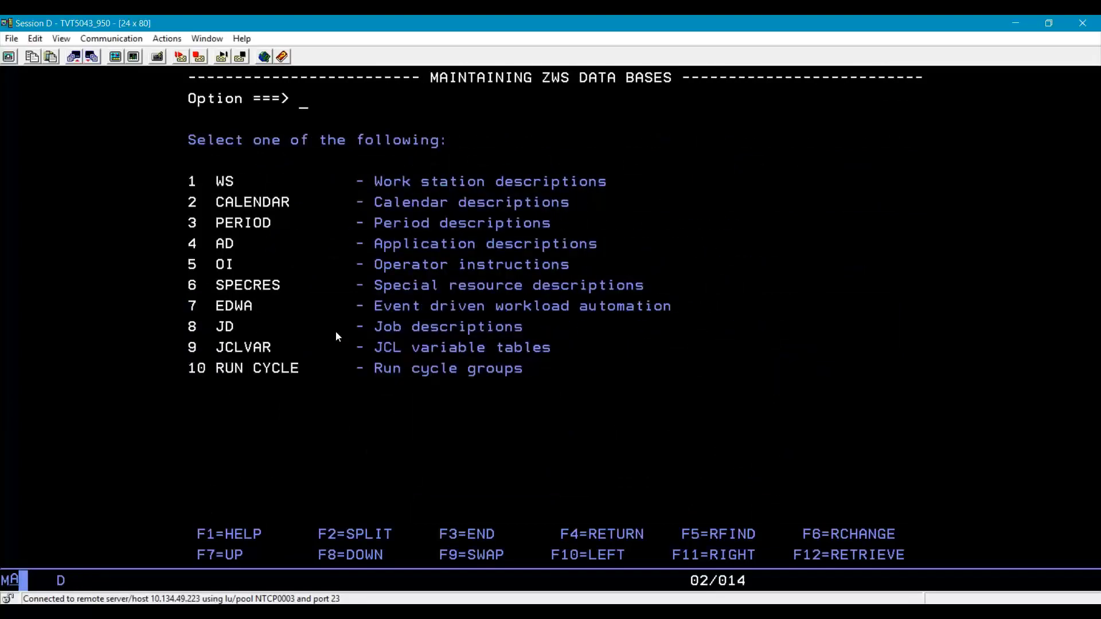
{"action": "key", "text": "F3"}
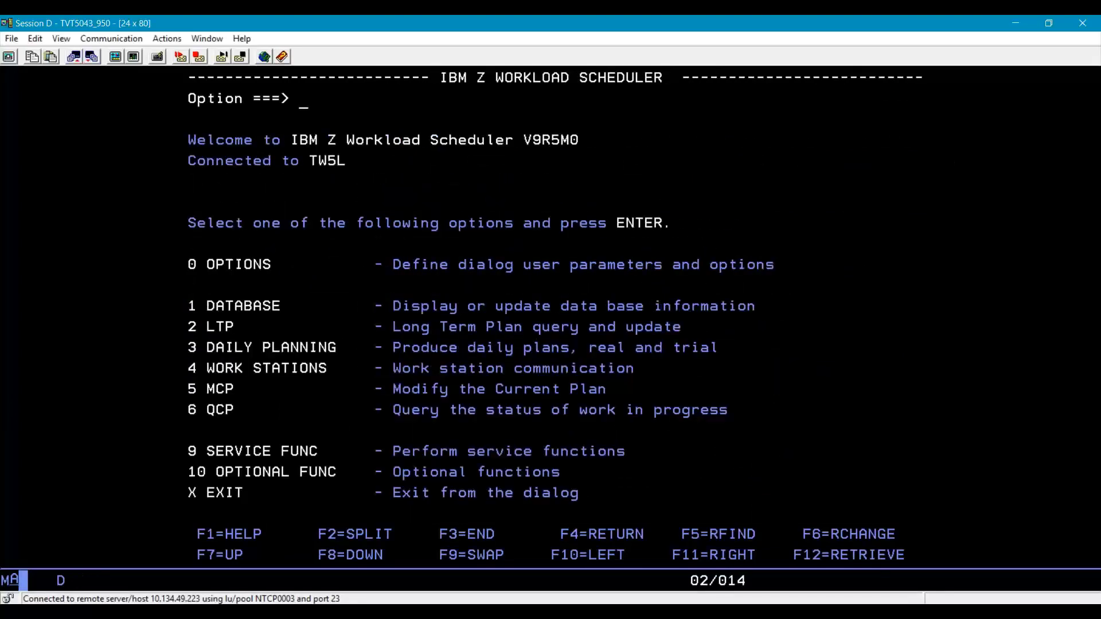